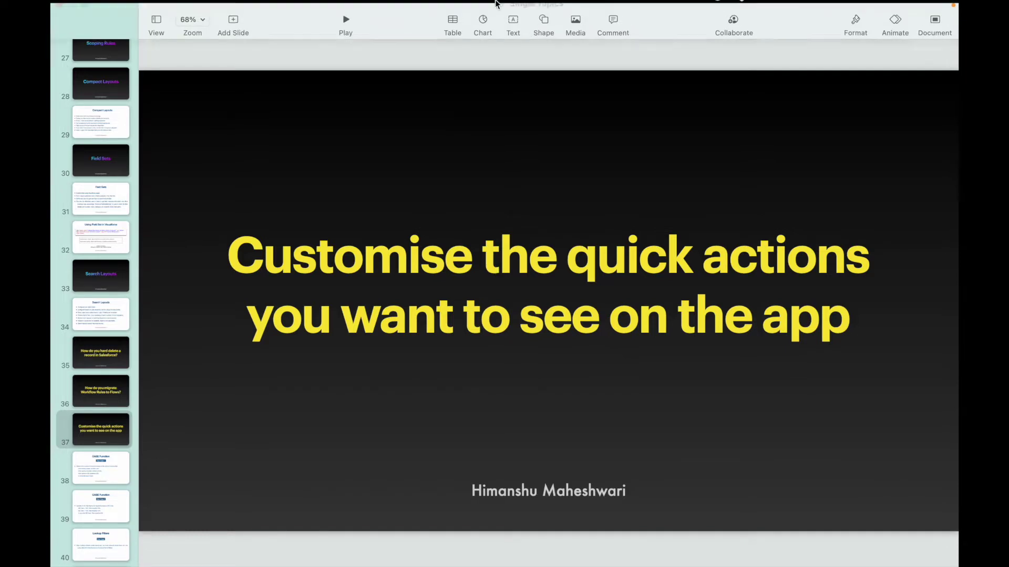
# - Open the New Company PB account record from the Accounts list in Salesforce
pyautogui.hotkey('ctrl', 'Up')
pyautogui.click(585, 59)
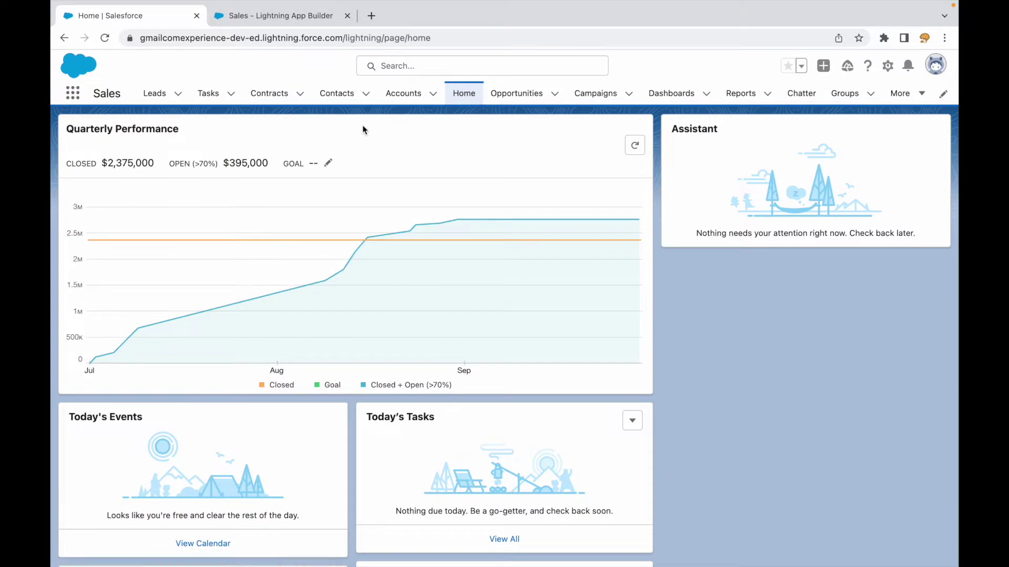
pyautogui.click(406, 94)
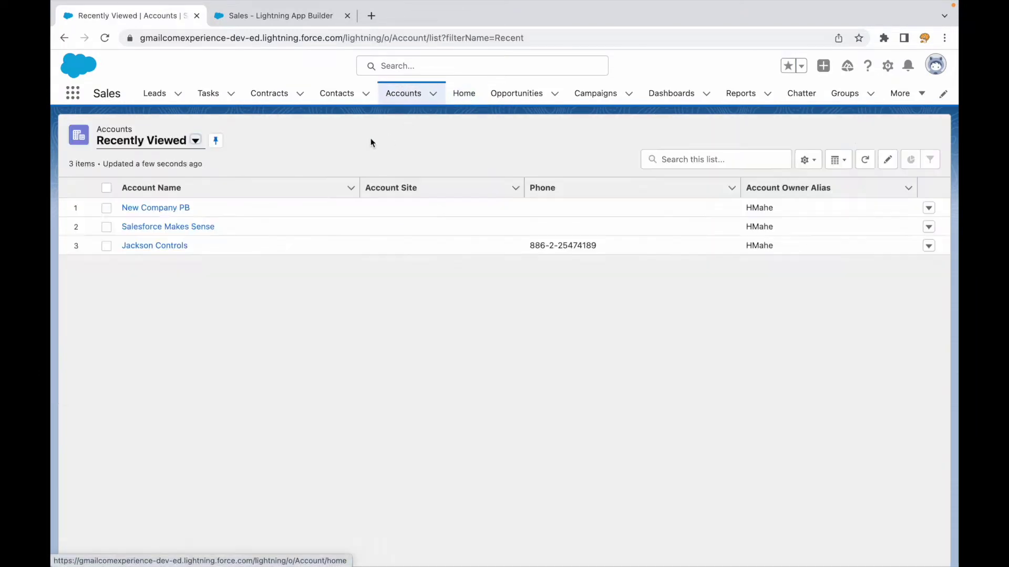
pyautogui.click(153, 207)
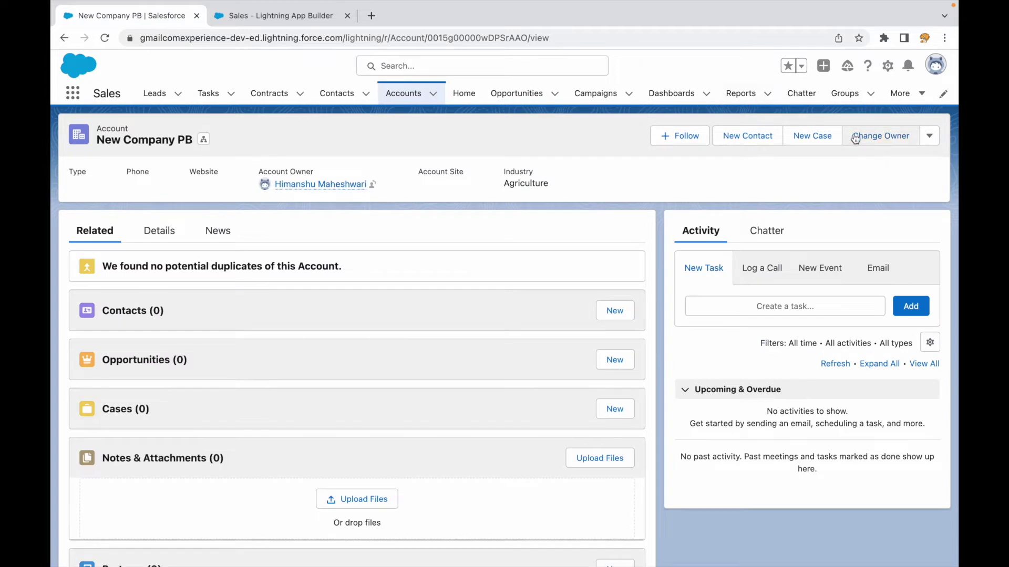
# - Review the record's extra actions in its overflow dropdown, then bring up the Setup menu
pyautogui.click(930, 136)
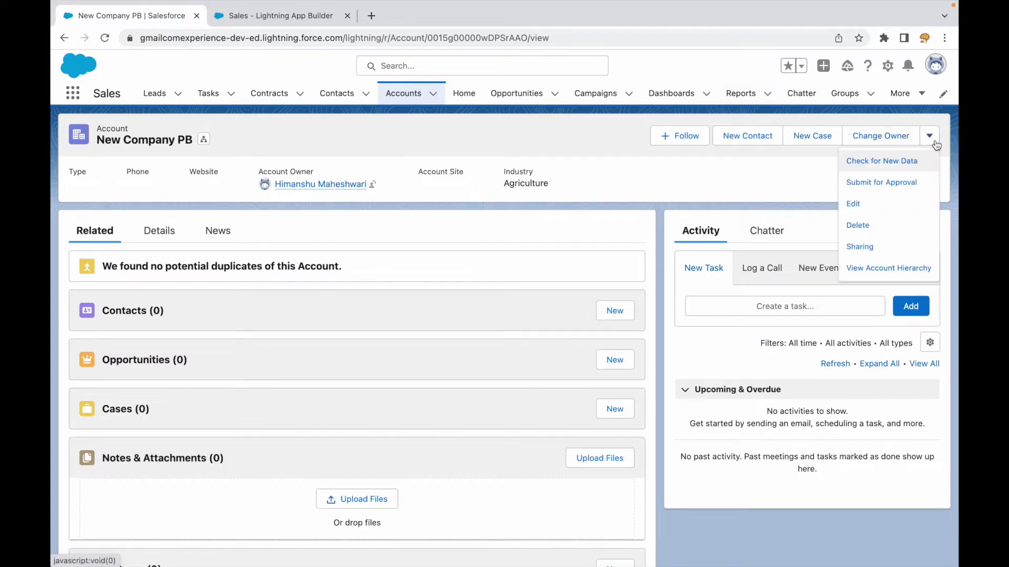
pyautogui.click(661, 184)
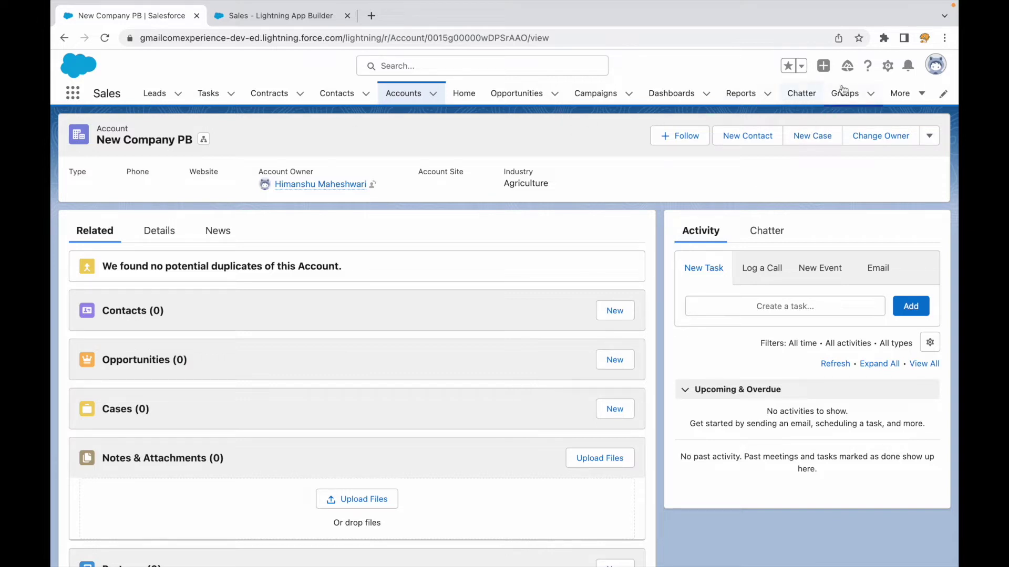
pyautogui.click(889, 68)
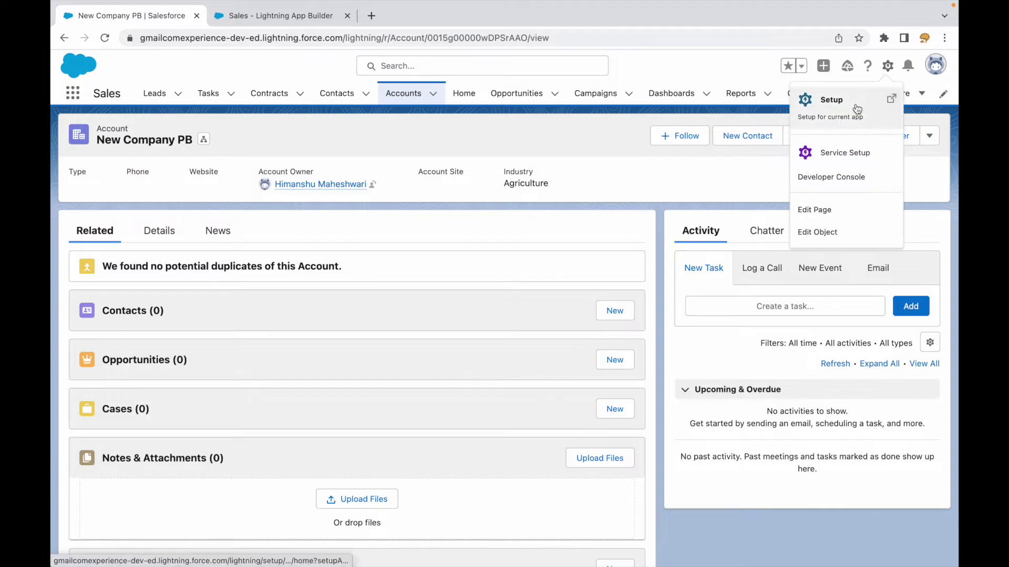
# - Open the Account Layout for editing via Setup > Object Manager > Account > Page Layouts
pyautogui.click(836, 99)
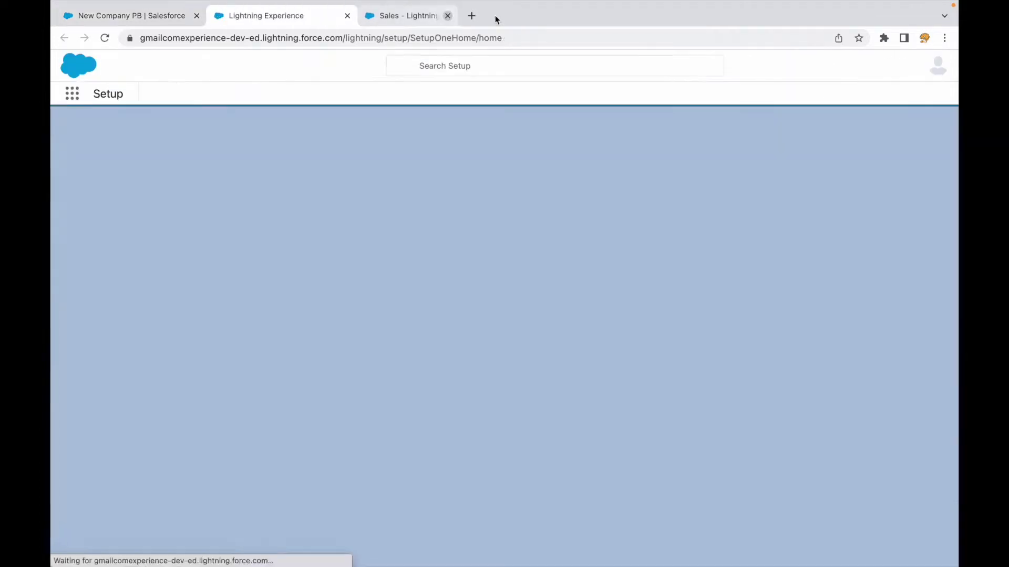
pyautogui.click(448, 15)
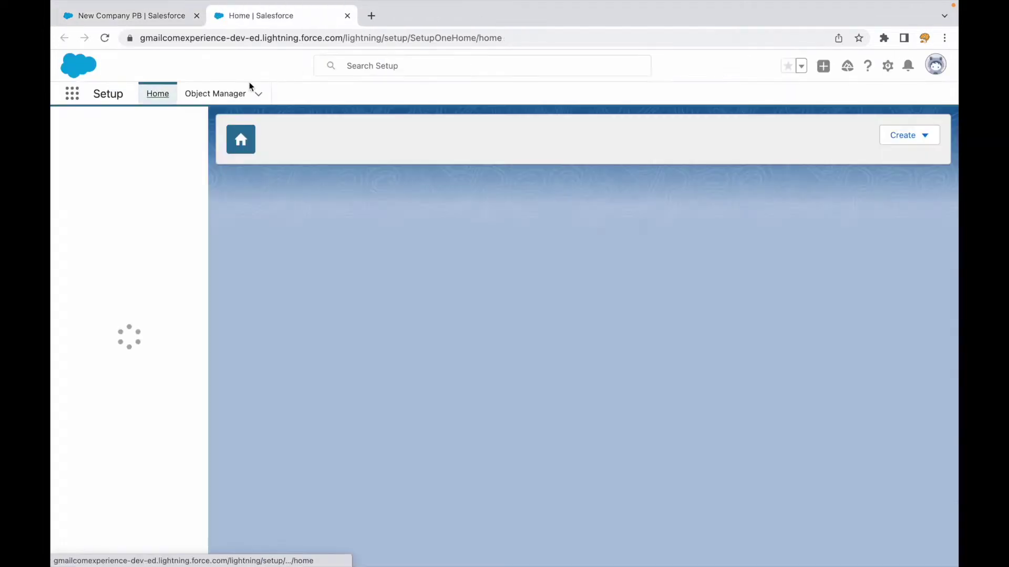
pyautogui.click(248, 93)
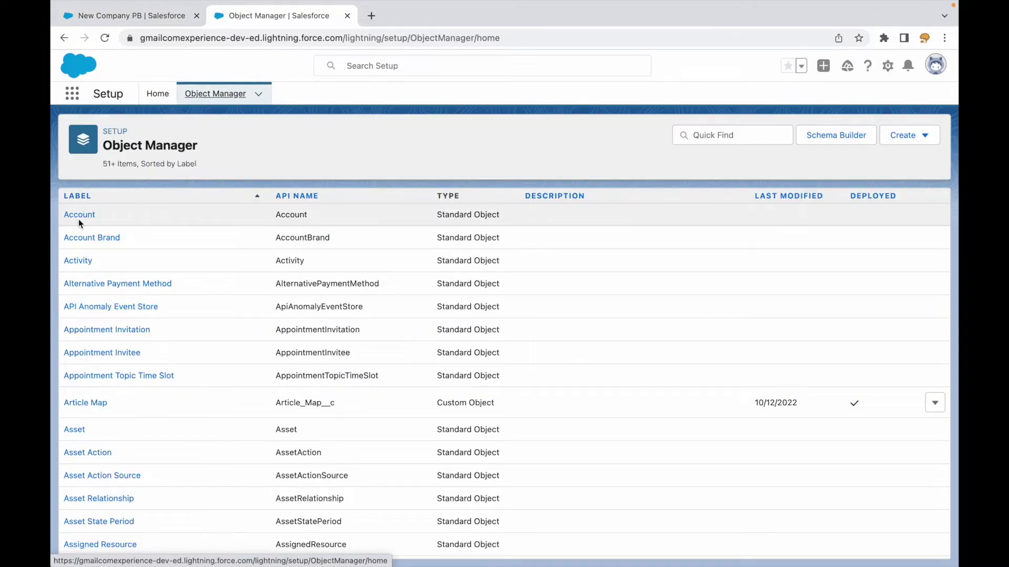
pyautogui.click(75, 215)
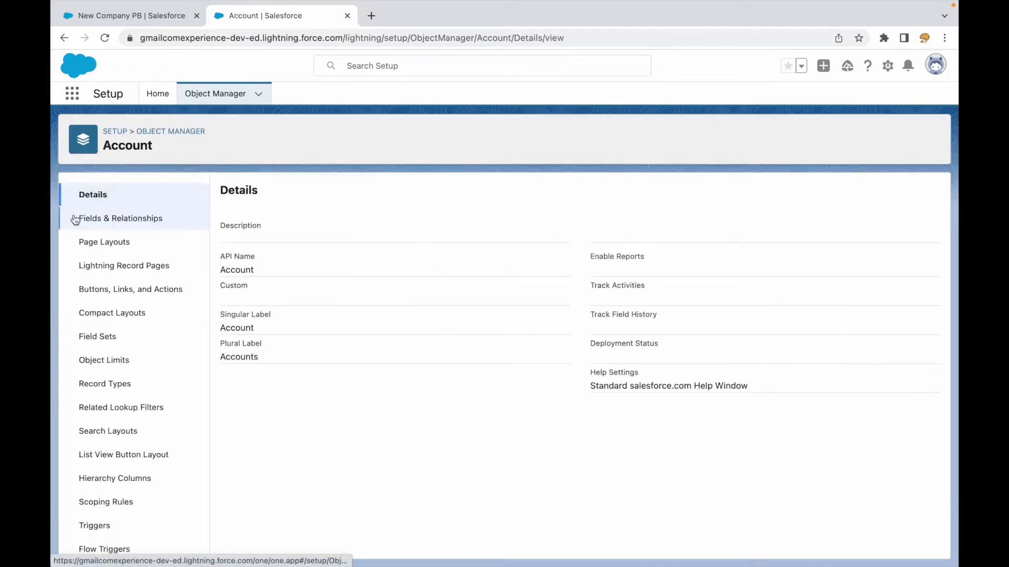
pyautogui.click(120, 242)
pyautogui.click(250, 341)
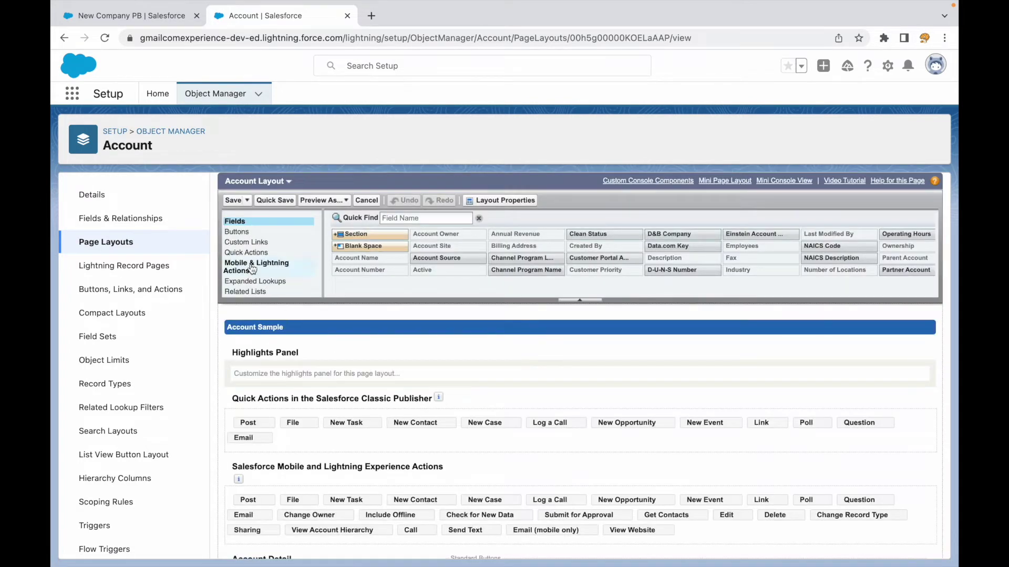
# - Compare with the record's actions and move Include Offline to the end of the Lightning actions
pyautogui.click(252, 269)
pyautogui.scroll(-3, 395, 401)
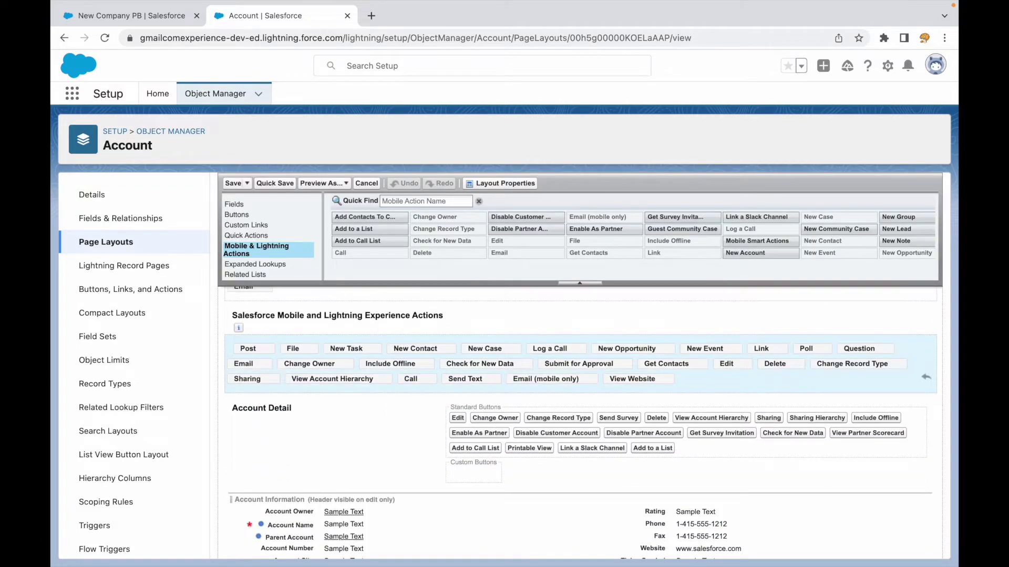
pyautogui.click(116, 18)
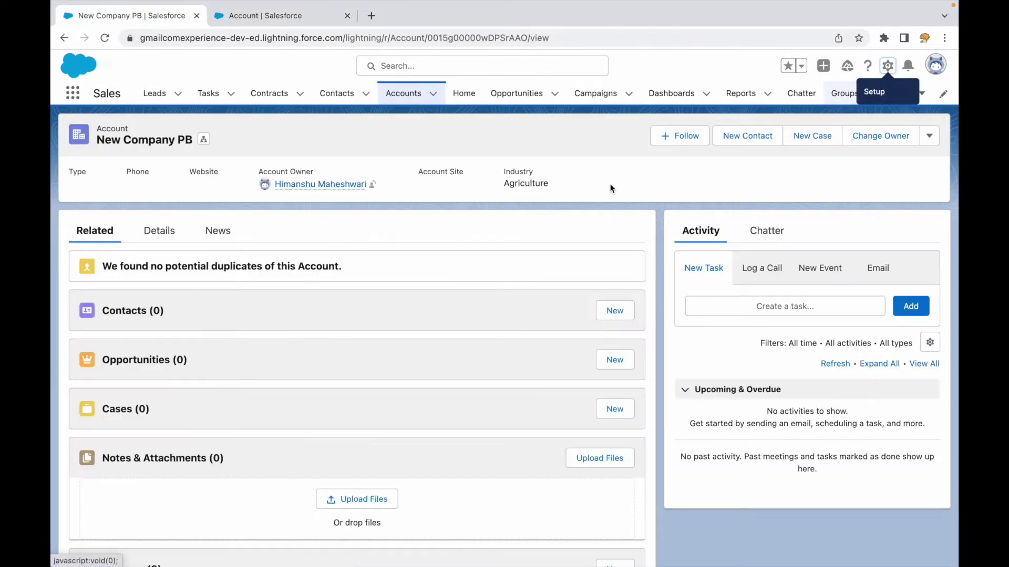
pyautogui.click(930, 138)
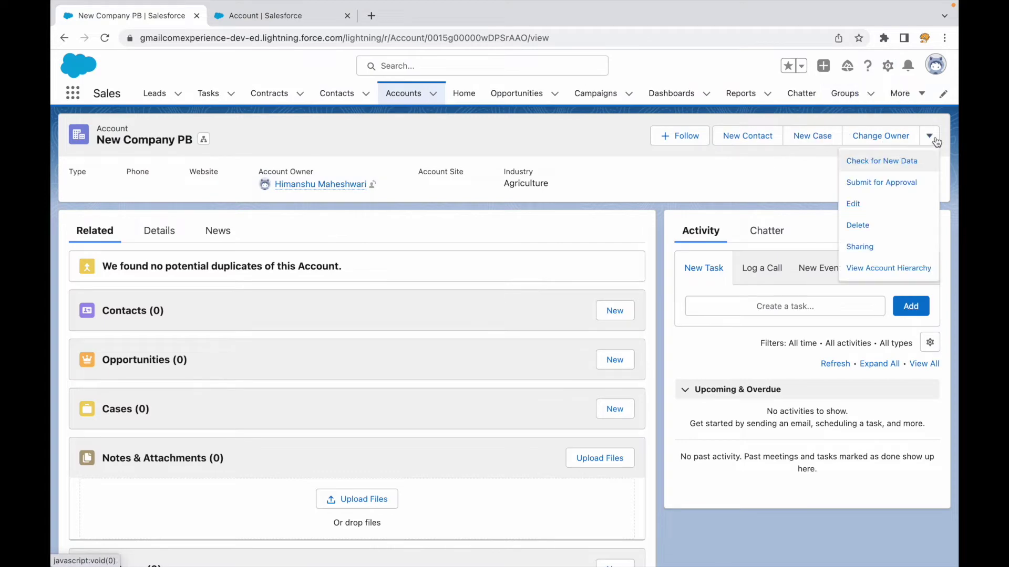
pyautogui.click(253, 18)
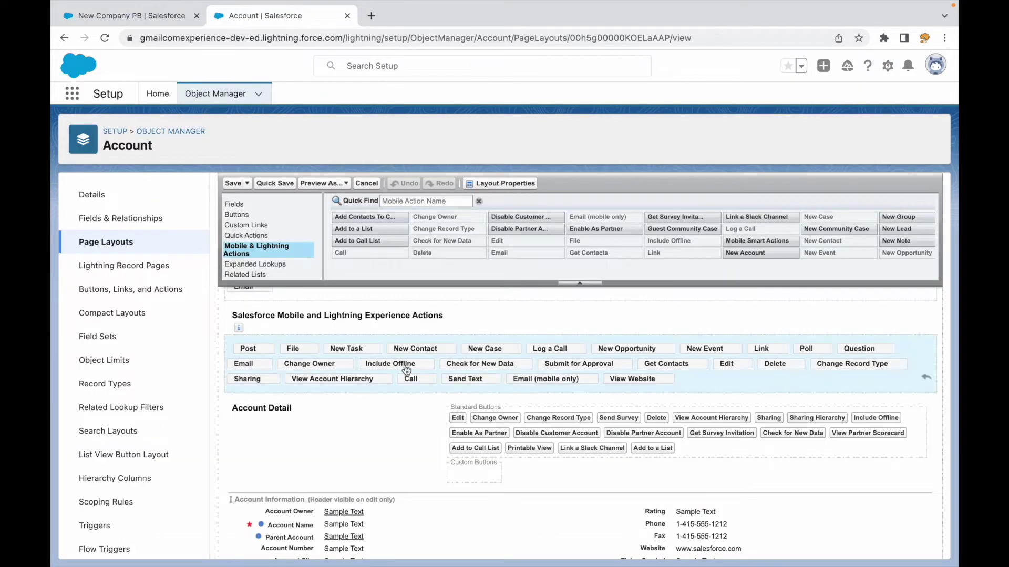
pyautogui.moveTo(406, 369); pyautogui.dragTo(382, 375)
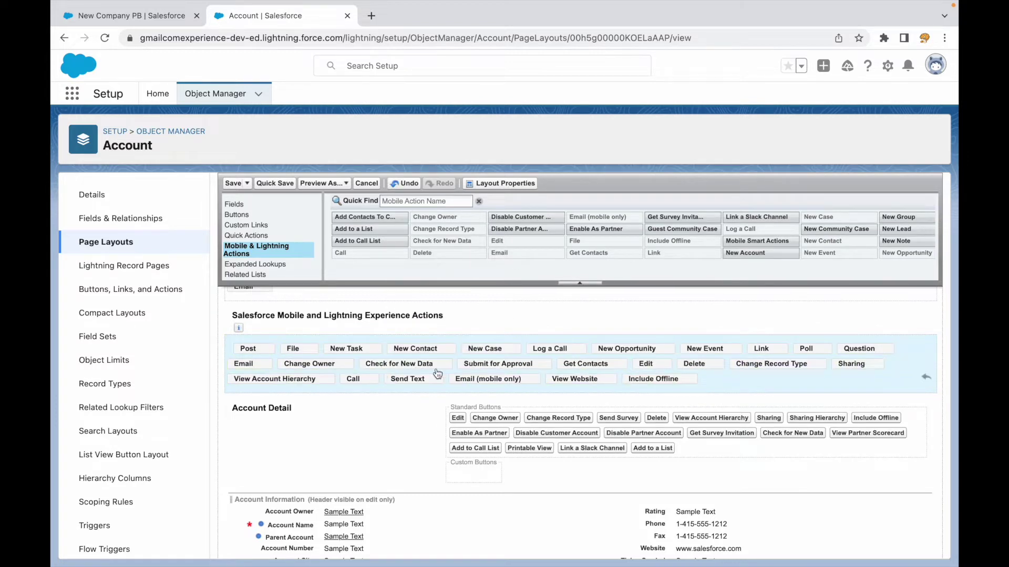
pyautogui.hotkey('ctrl', 'shift', 'Tab')
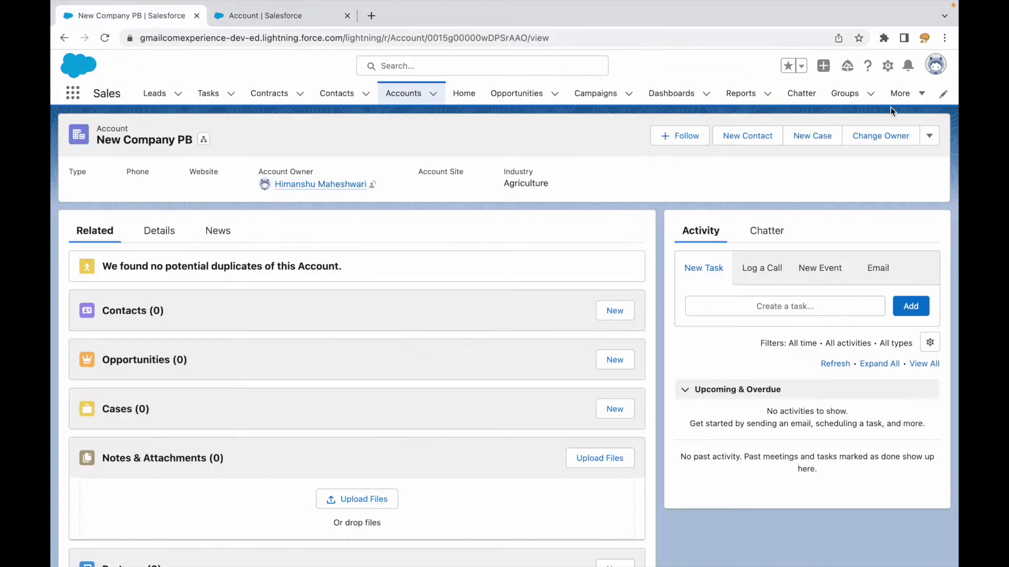
pyautogui.click(888, 65)
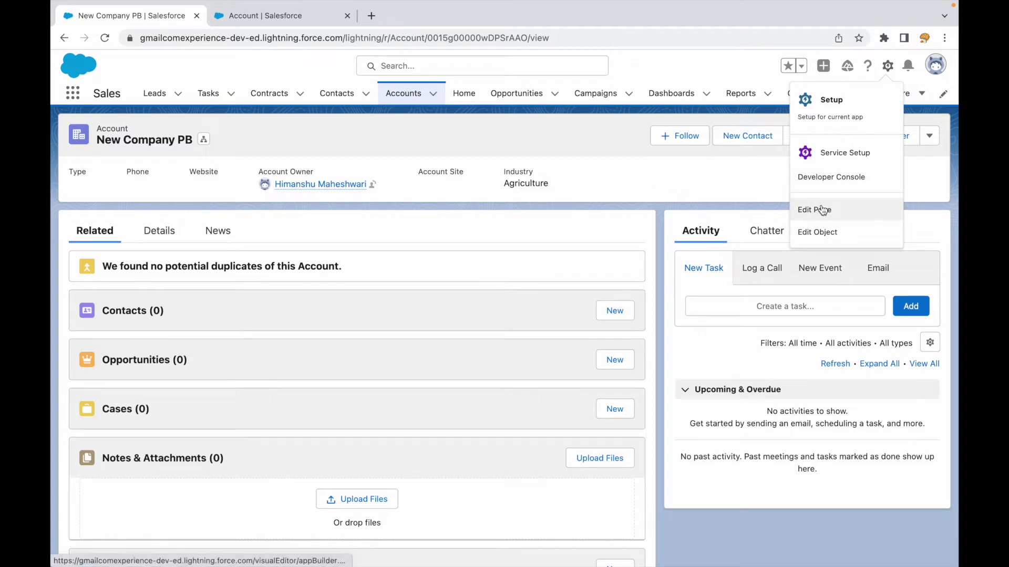
pyautogui.click(701, 161)
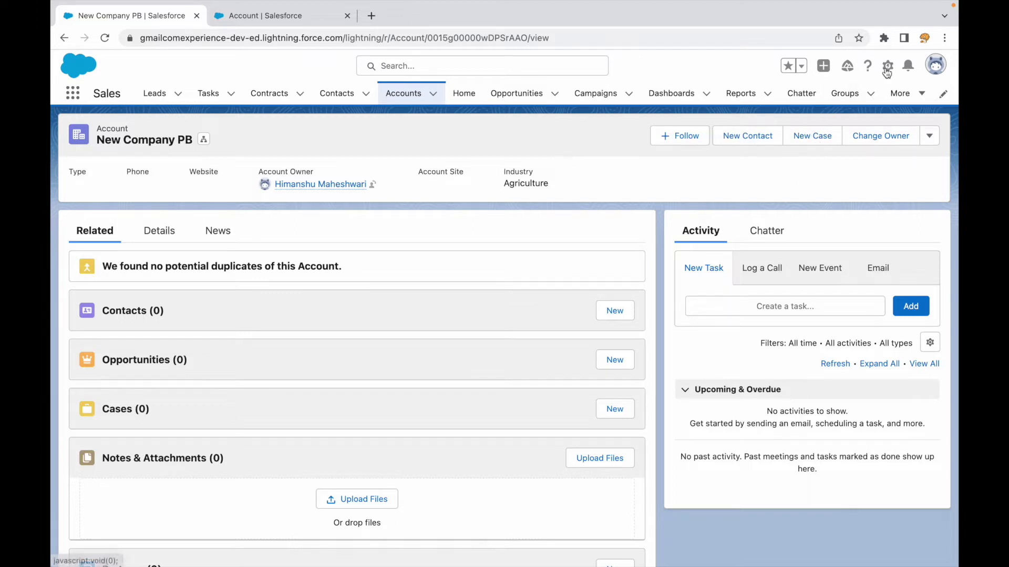
pyautogui.click(258, 17)
pyautogui.scroll(-2, 370, 398)
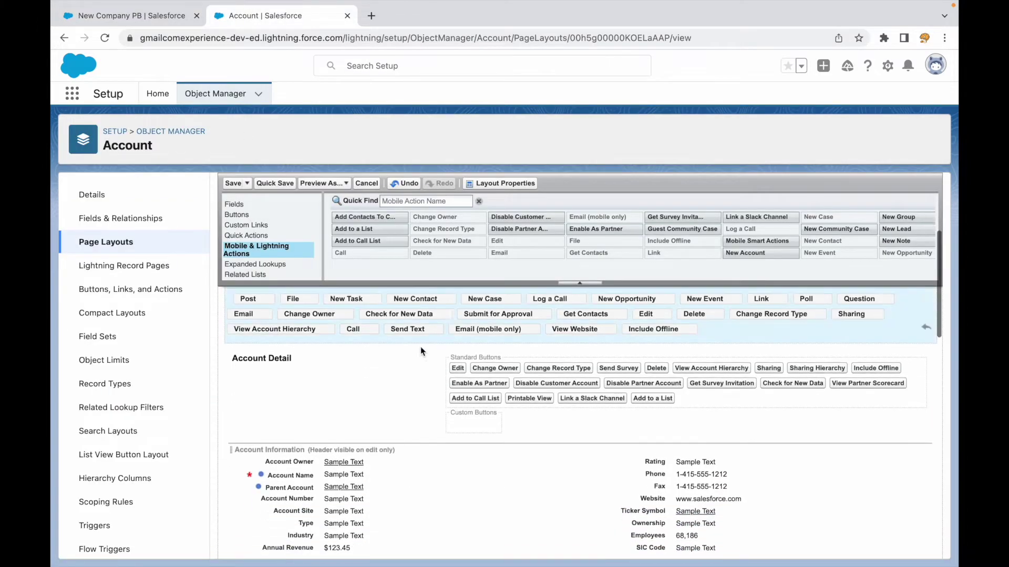
pyautogui.scroll(2, 370, 389)
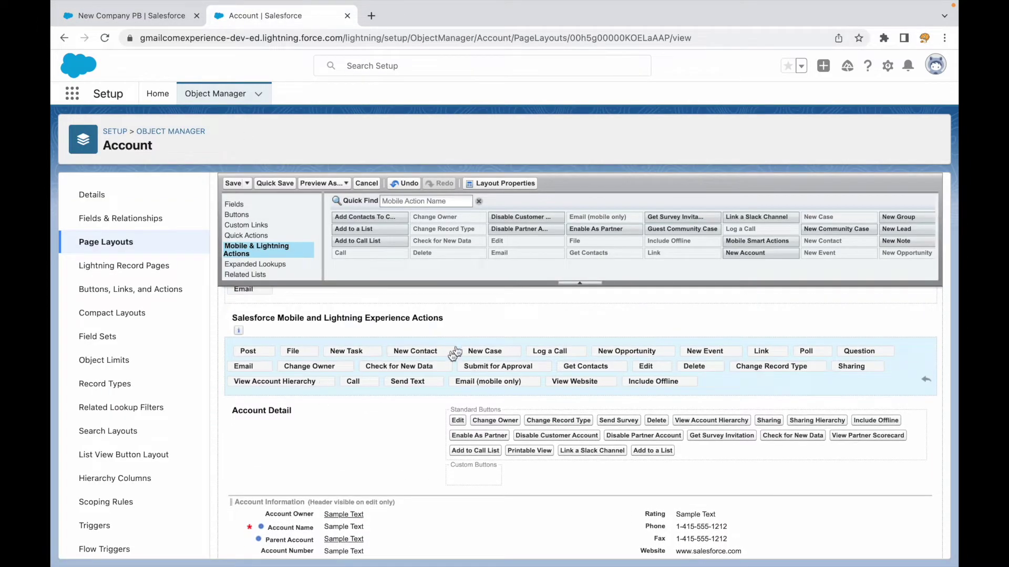
pyautogui.click(155, 20)
# - Edit the Account Record Page, select its Highlights Panel and begin the dynamic actions upgrade
pyautogui.click(888, 66)
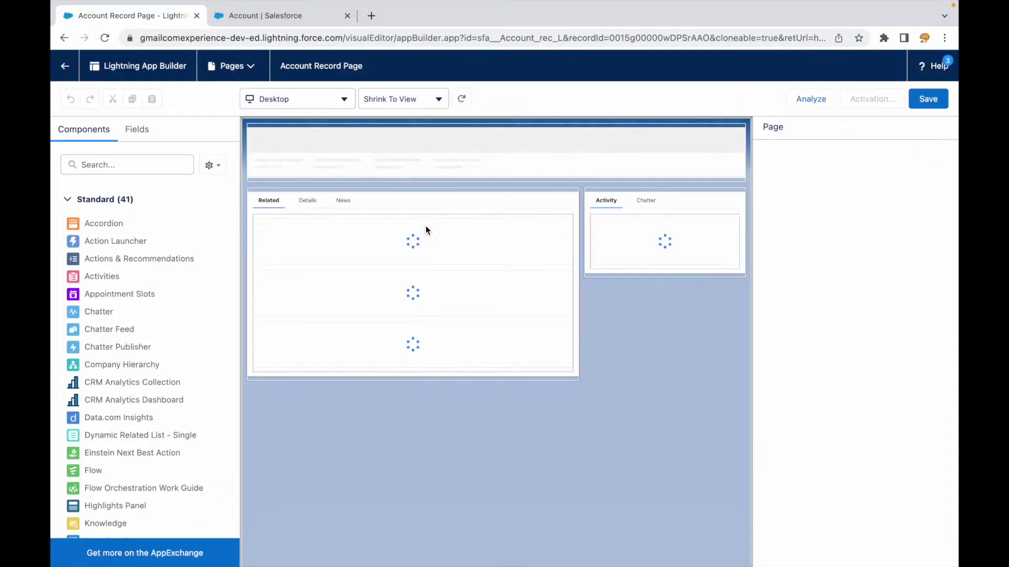
pyautogui.click(652, 159)
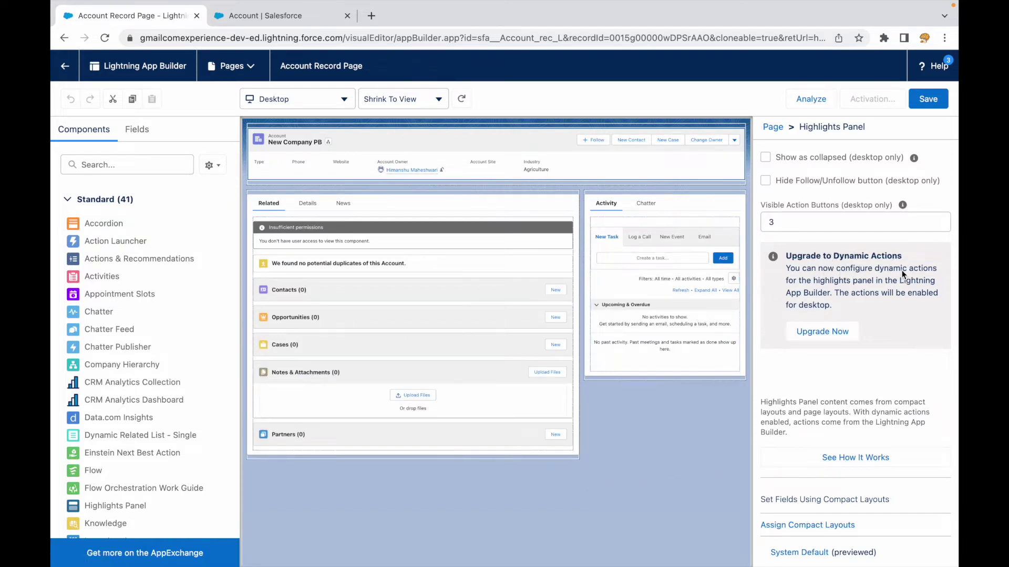
pyautogui.click(826, 334)
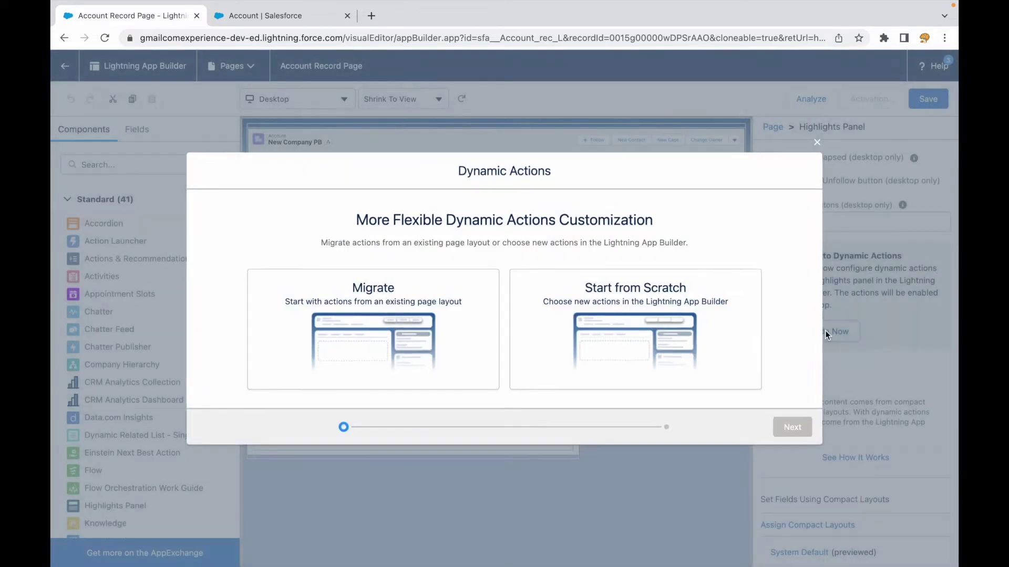
# - Upgrade the Highlights Panel to dynamic actions using Start from Scratch
pyautogui.click(625, 332)
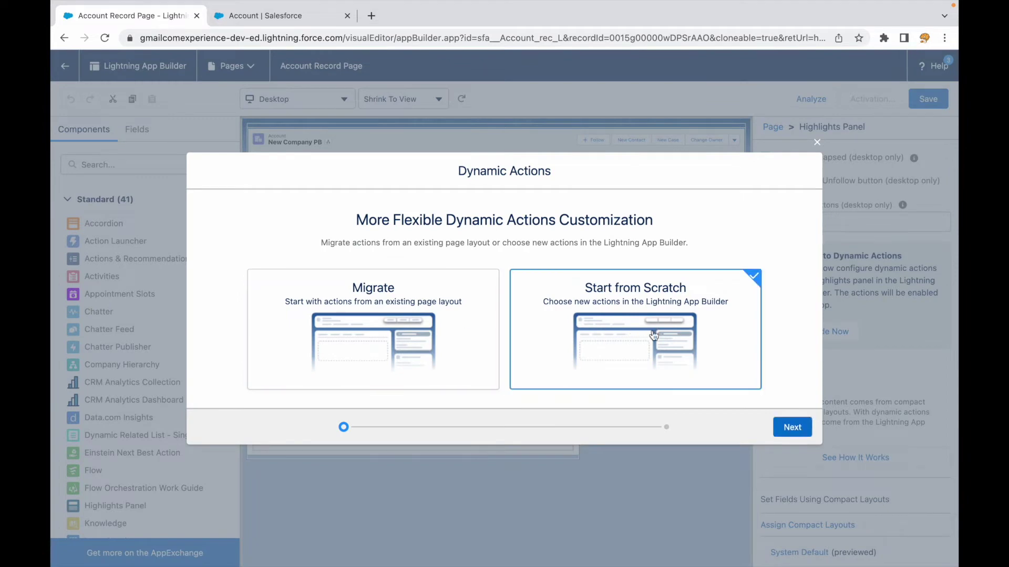
pyautogui.click(790, 433)
pyautogui.click(782, 435)
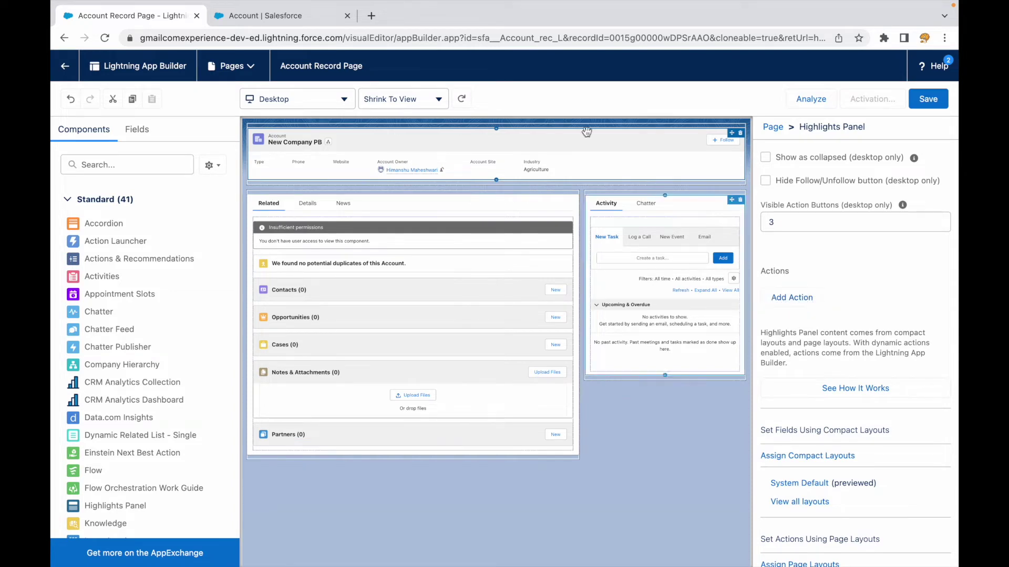
# - Check the Account Layout actions, then enable Hide Follow/Unfollow button on the panel
pyautogui.click(331, 19)
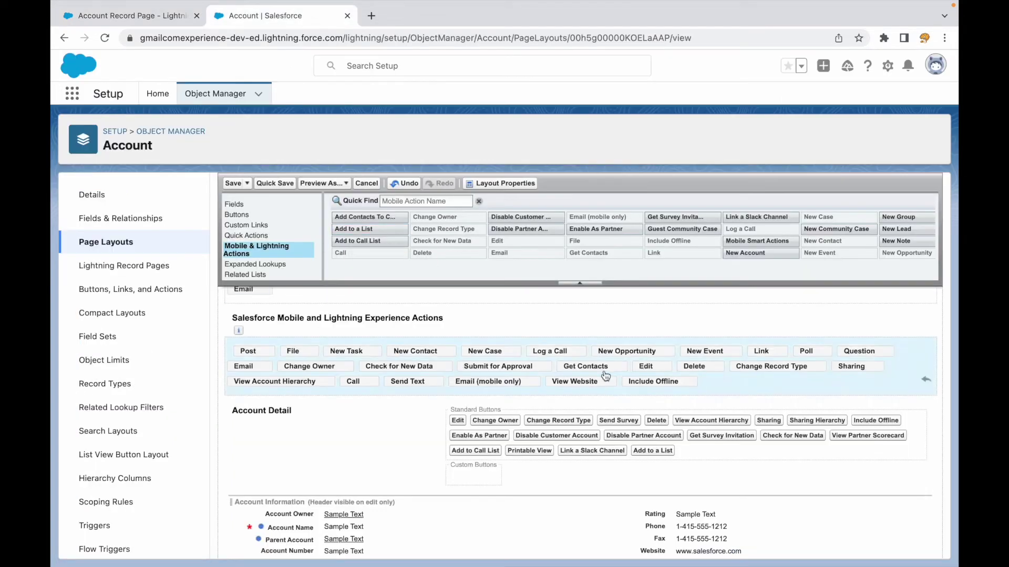
pyautogui.hotkey('ctrl', 'shift', 'Tab')
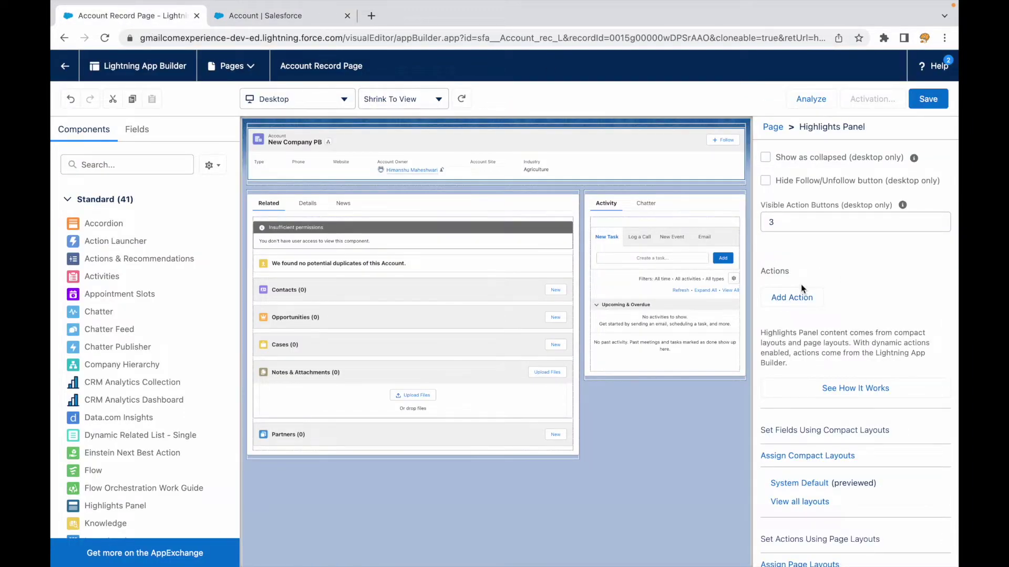
pyautogui.click(796, 224)
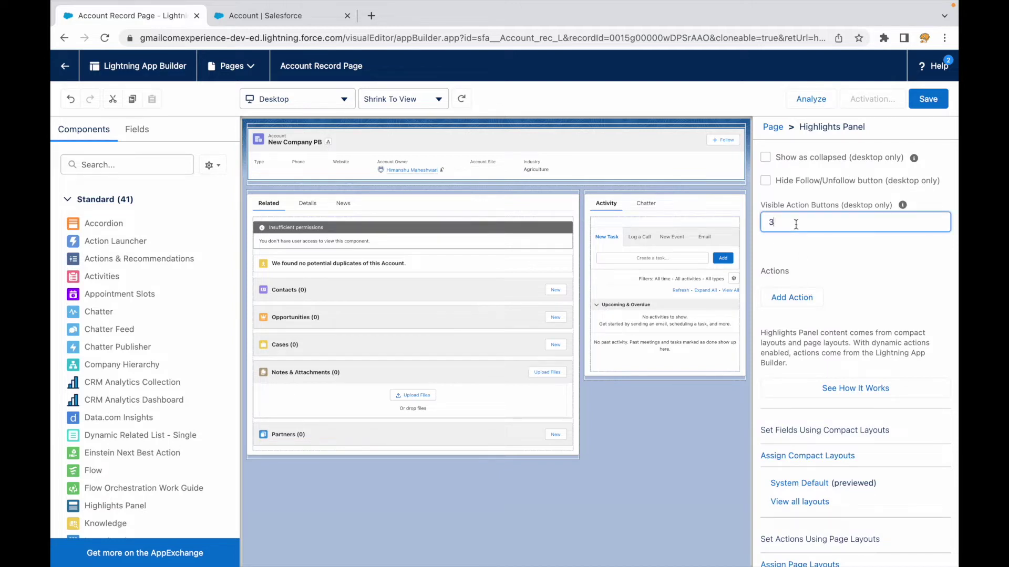
pyautogui.click(766, 179)
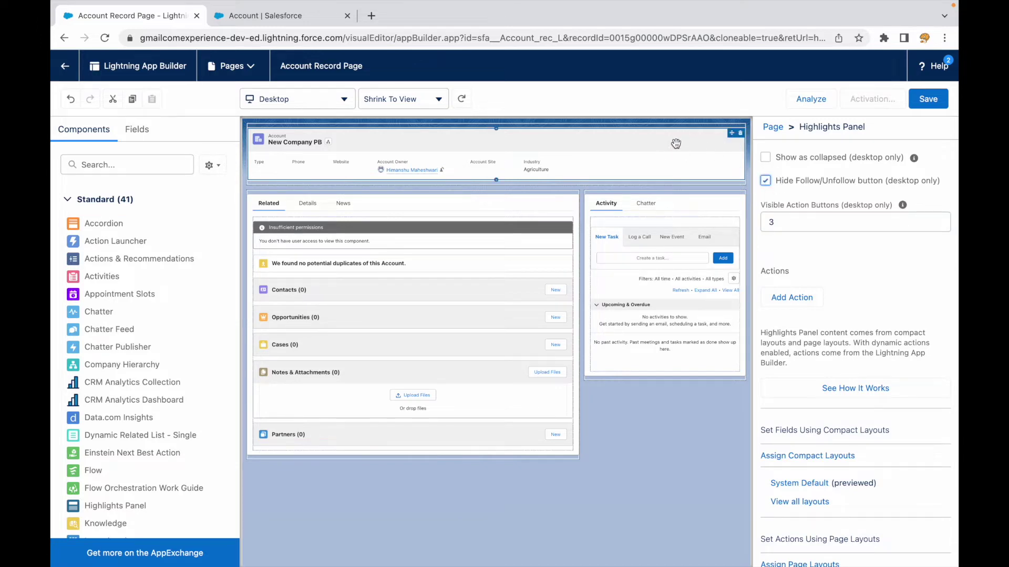
# - Save the Account Record Page and activate it as the org default for desktop and phone
pyautogui.click(925, 106)
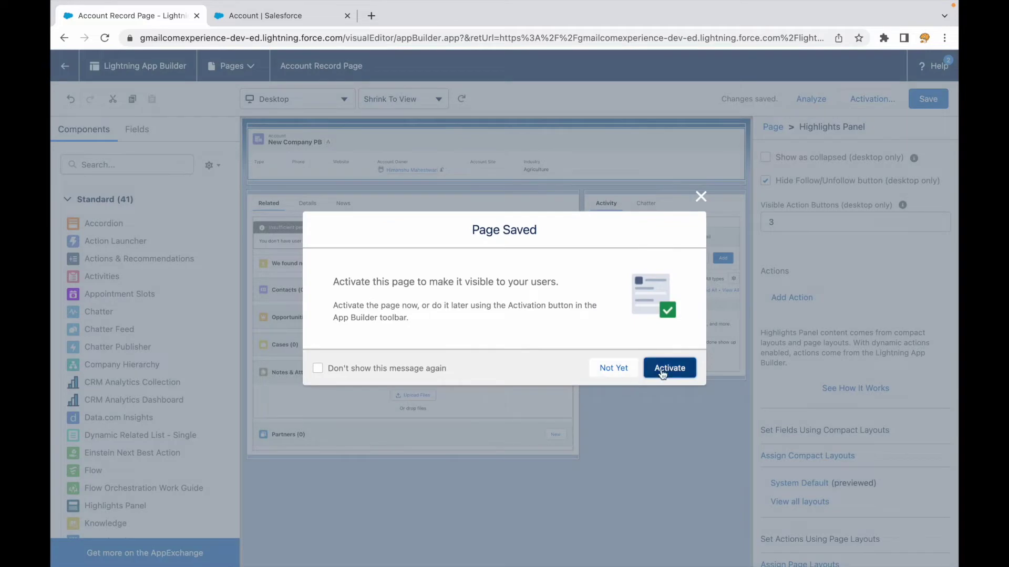
pyautogui.click(662, 369)
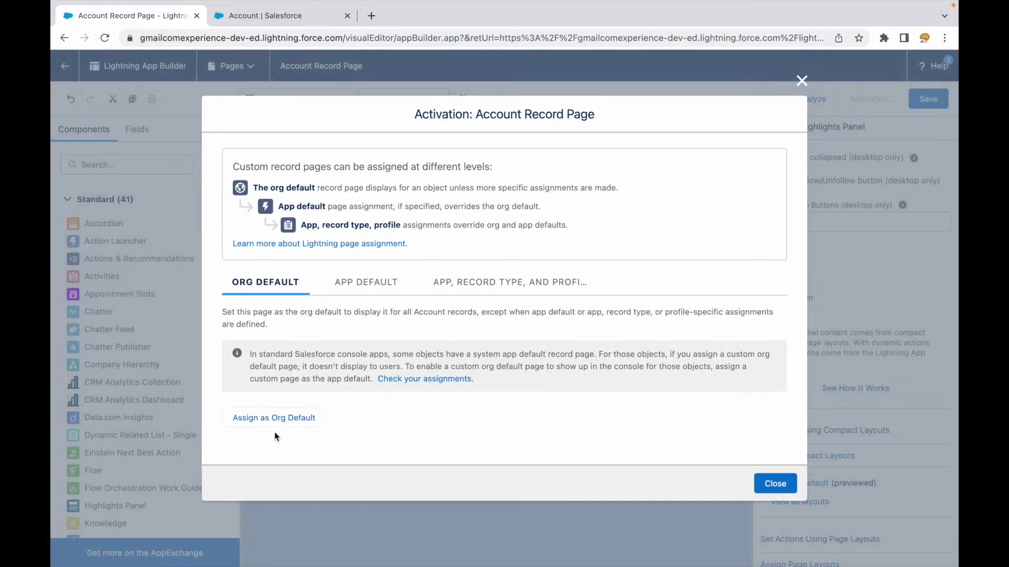
pyautogui.click(269, 418)
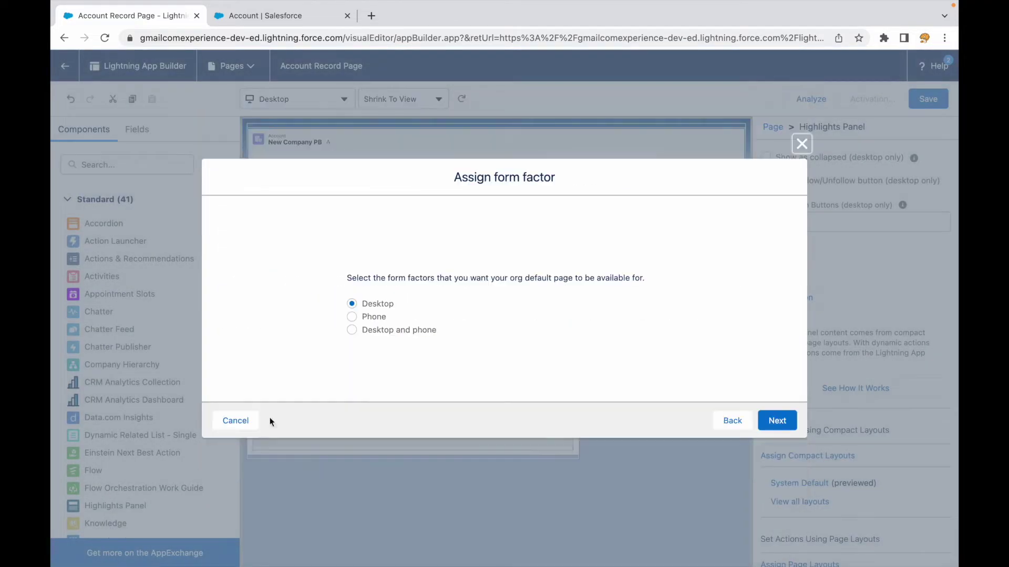
pyautogui.click(420, 330)
pyautogui.click(777, 421)
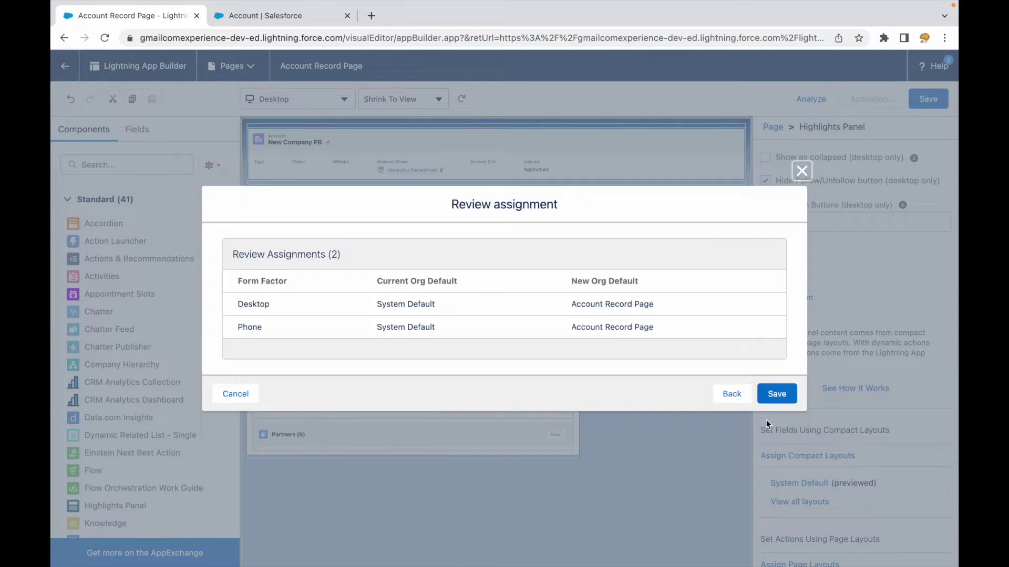
pyautogui.click(777, 395)
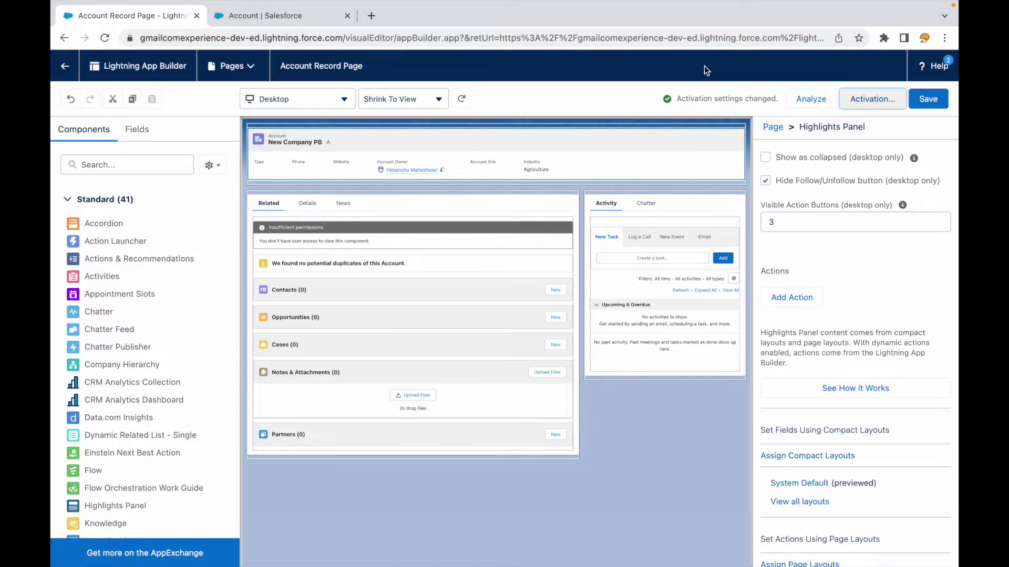
# - Find Accounts via the App Launcher, view New Company PB's empty header actions, then return to the editor
pyautogui.click(316, 23)
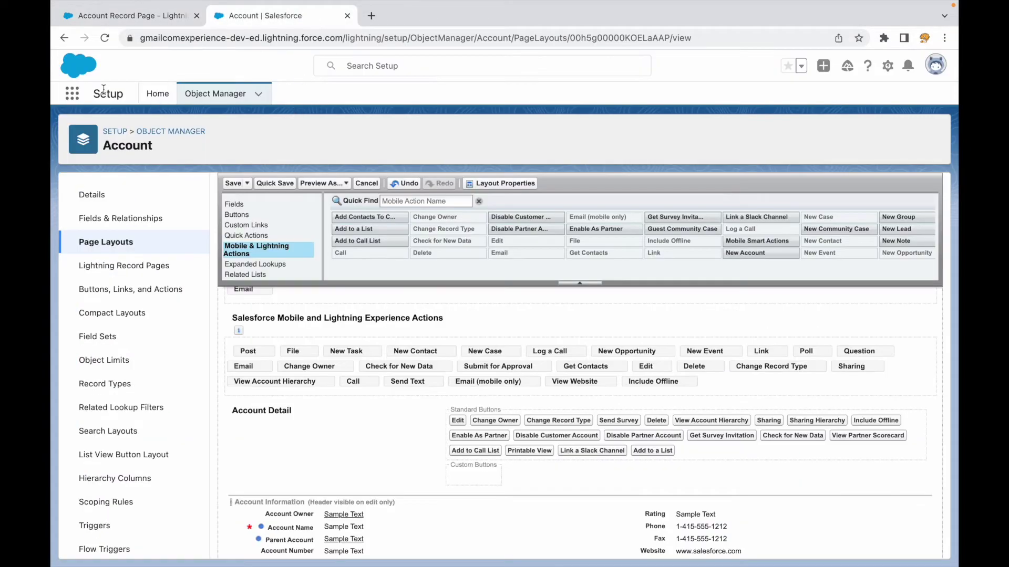
pyautogui.click(72, 93)
pyautogui.write('acco')
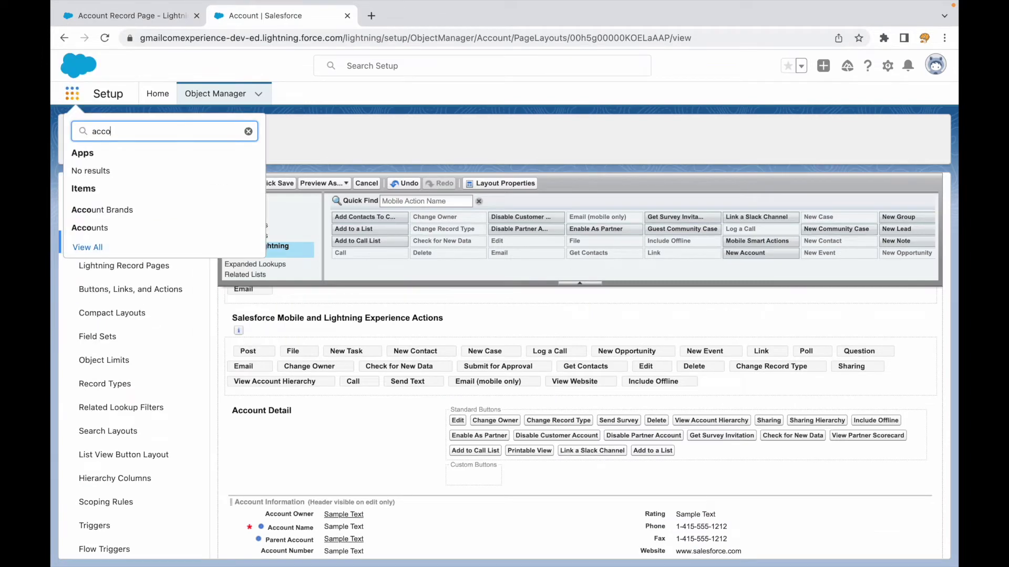
pyautogui.write('unts')
pyautogui.click(90, 213)
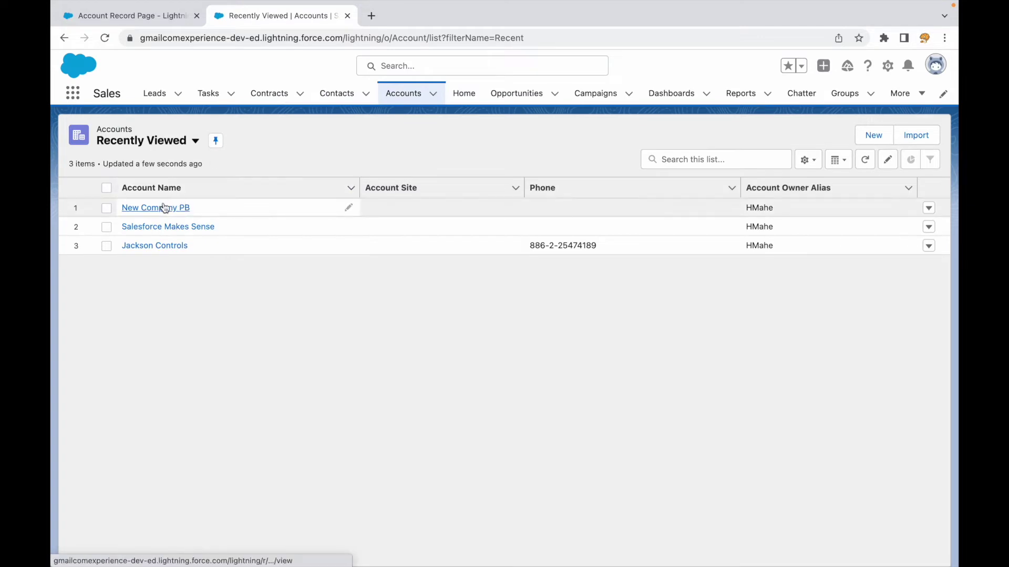
pyautogui.click(165, 208)
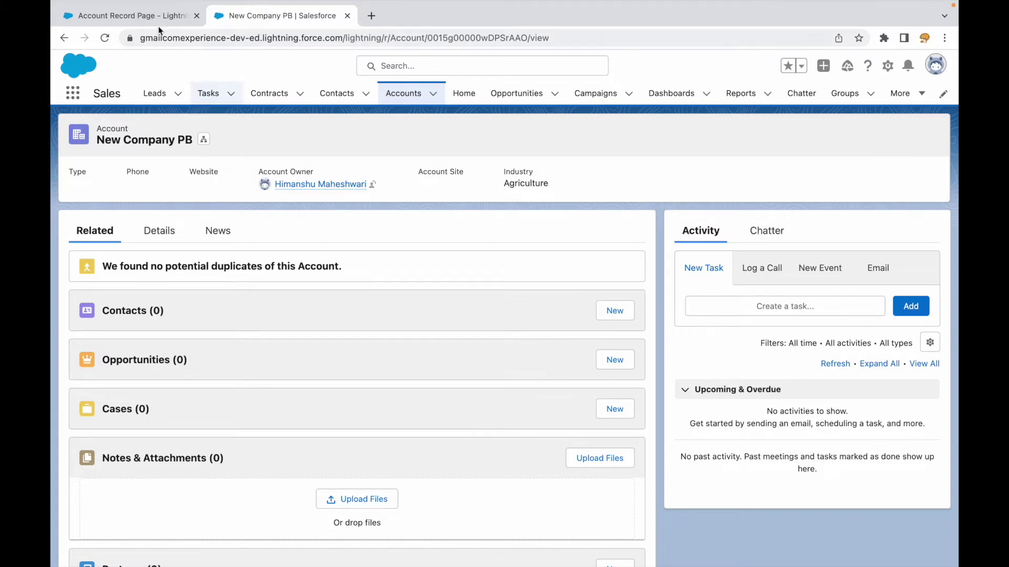
pyautogui.click(126, 16)
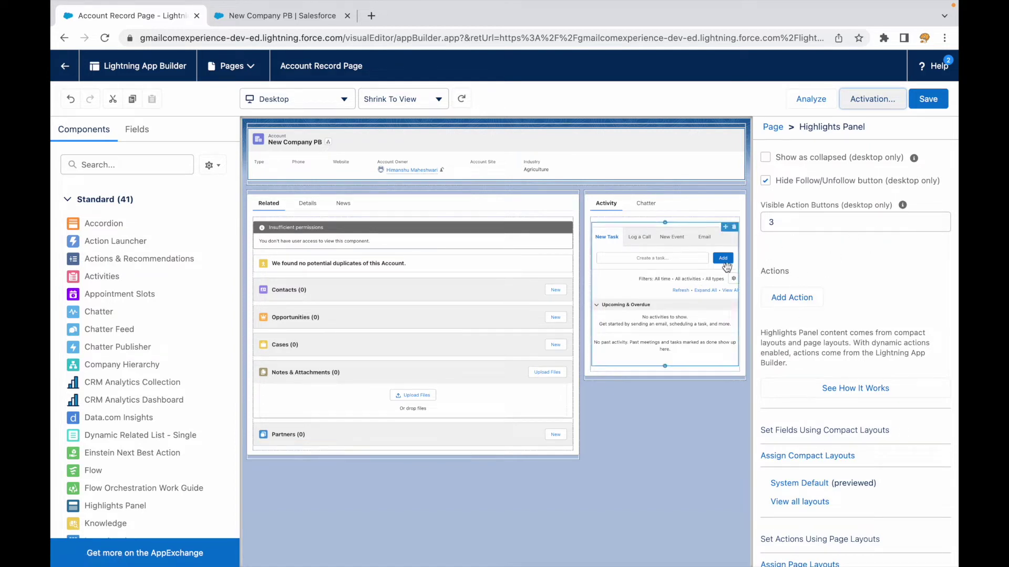
# - Add Printable View as the Highlights Panel's first action
pyautogui.click(794, 298)
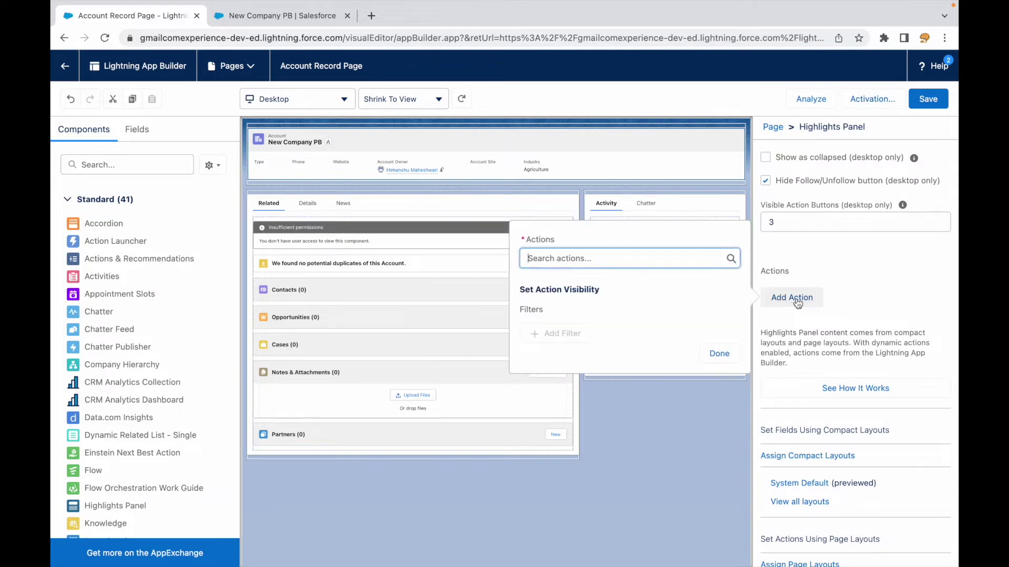
pyautogui.click(590, 257)
pyautogui.scroll(-5, 605, 356)
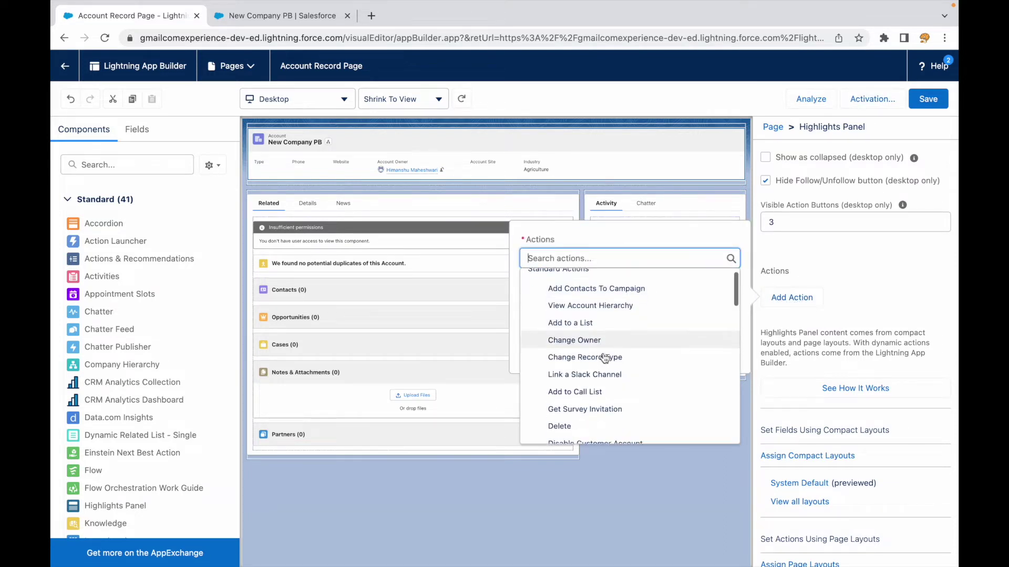
pyautogui.scroll(-8, 604, 358)
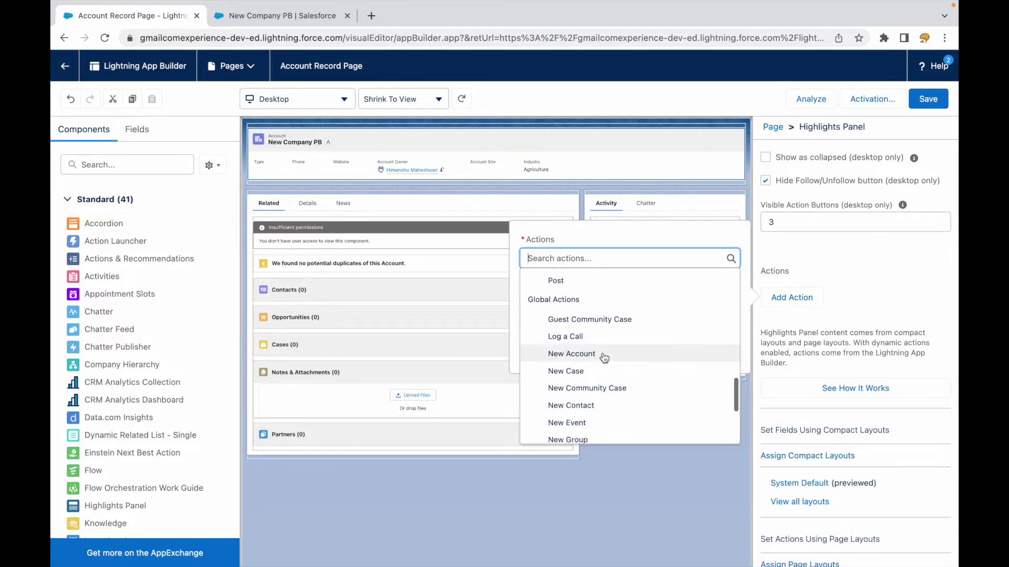
pyautogui.scroll(-3, 605, 358)
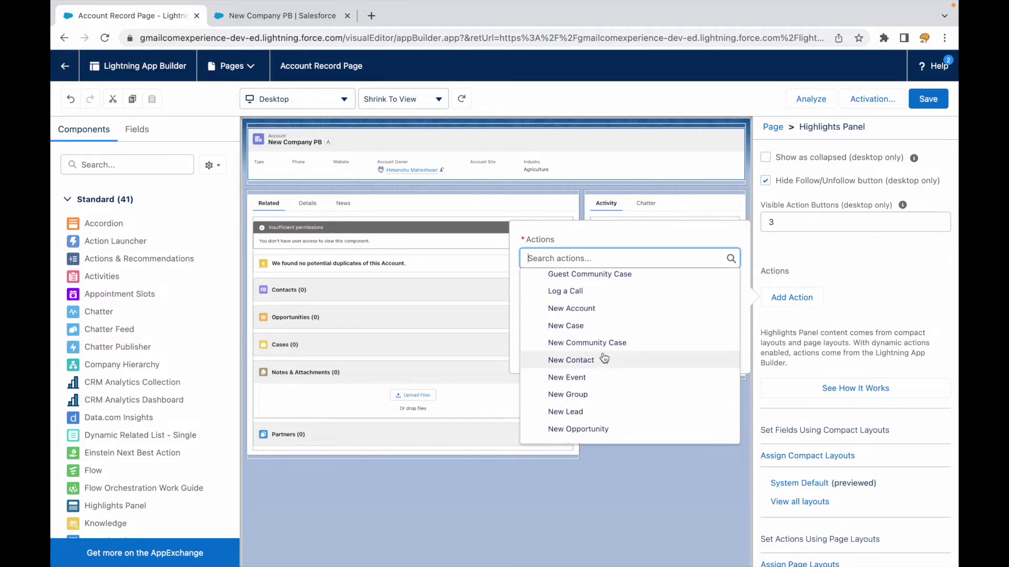
pyautogui.scroll(-3, 604, 358)
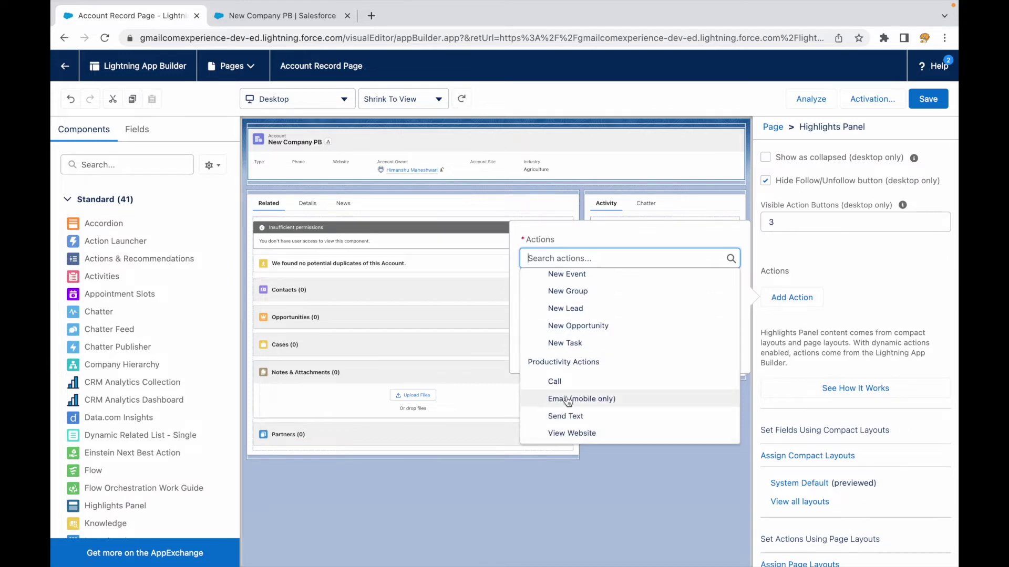
pyautogui.scroll(10, 598, 402)
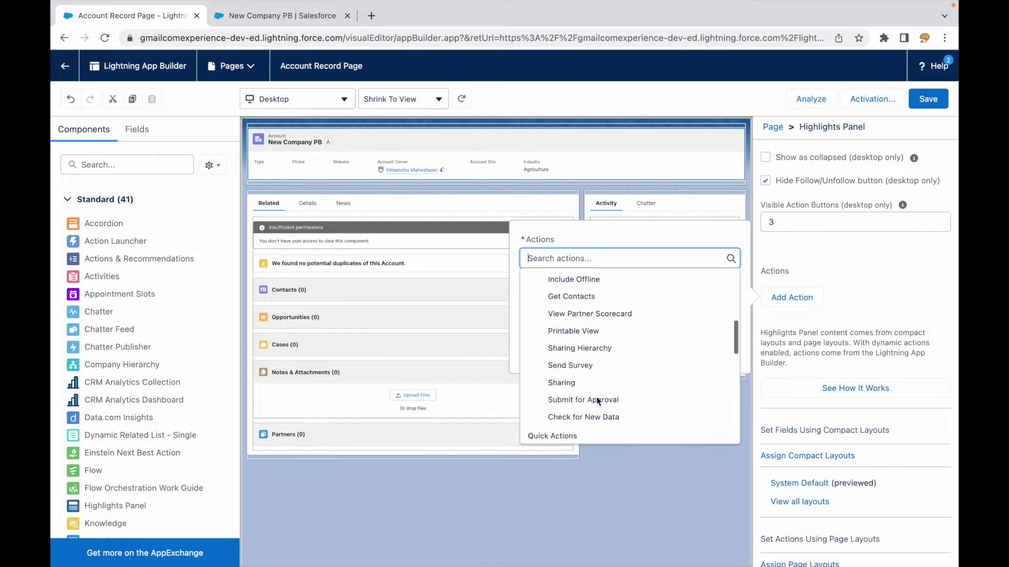
pyautogui.click(575, 361)
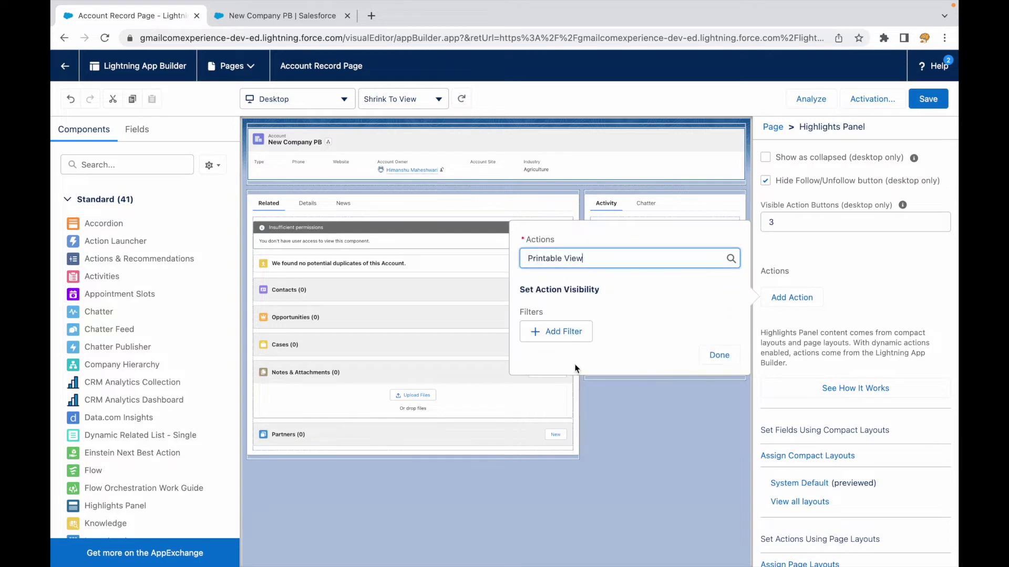
pyautogui.click(716, 354)
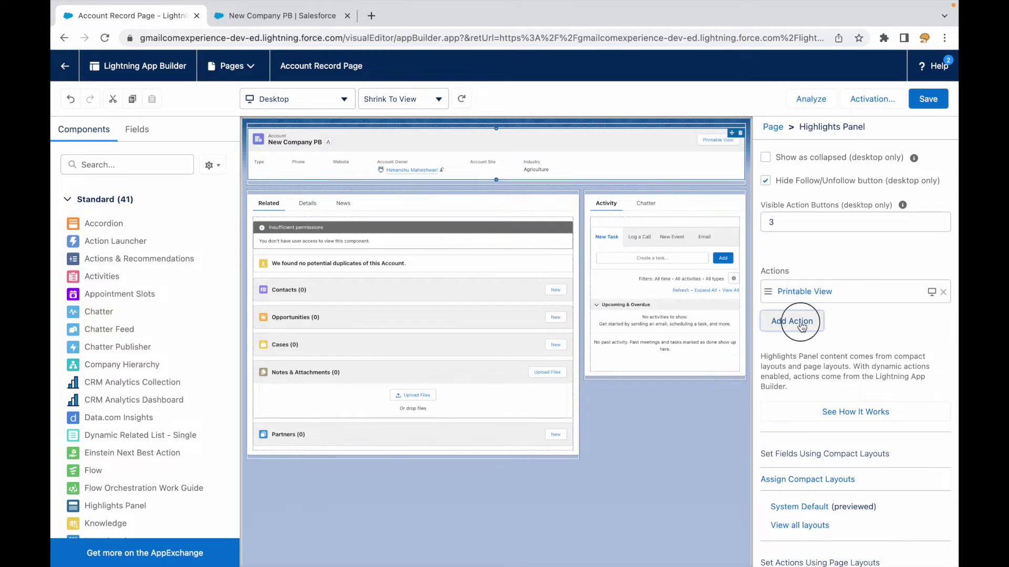
# - Add the Change Owner and Change Record Type actions to the panel
pyautogui.click(801, 327)
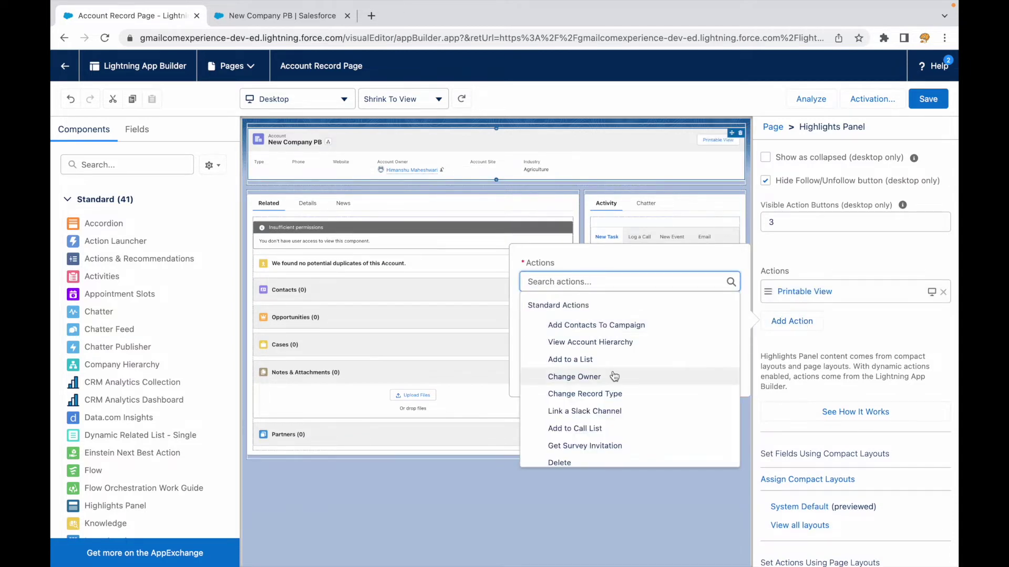
pyautogui.scroll(-2, 614, 376)
pyautogui.click(578, 344)
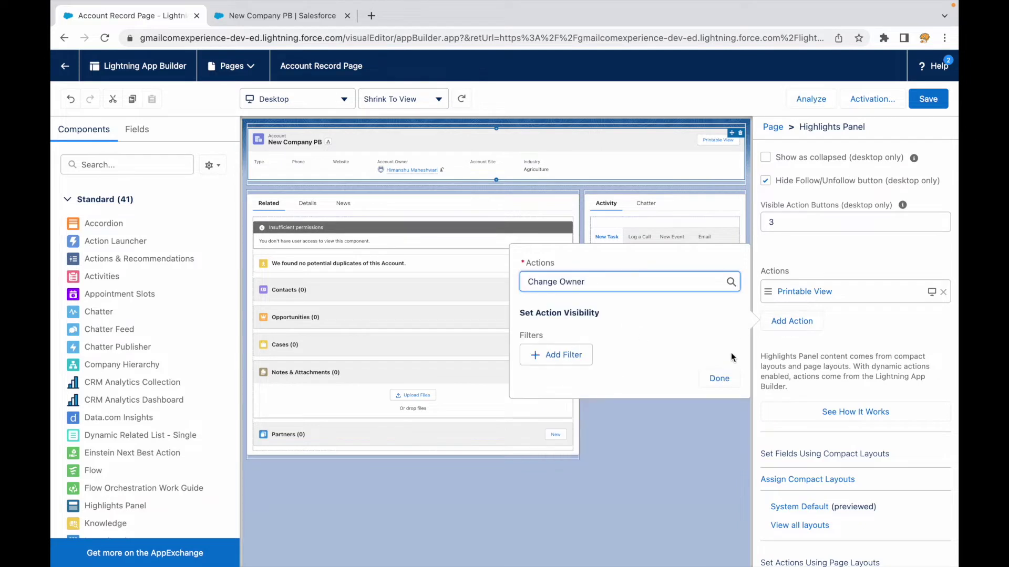
pyautogui.click(720, 378)
pyautogui.click(792, 349)
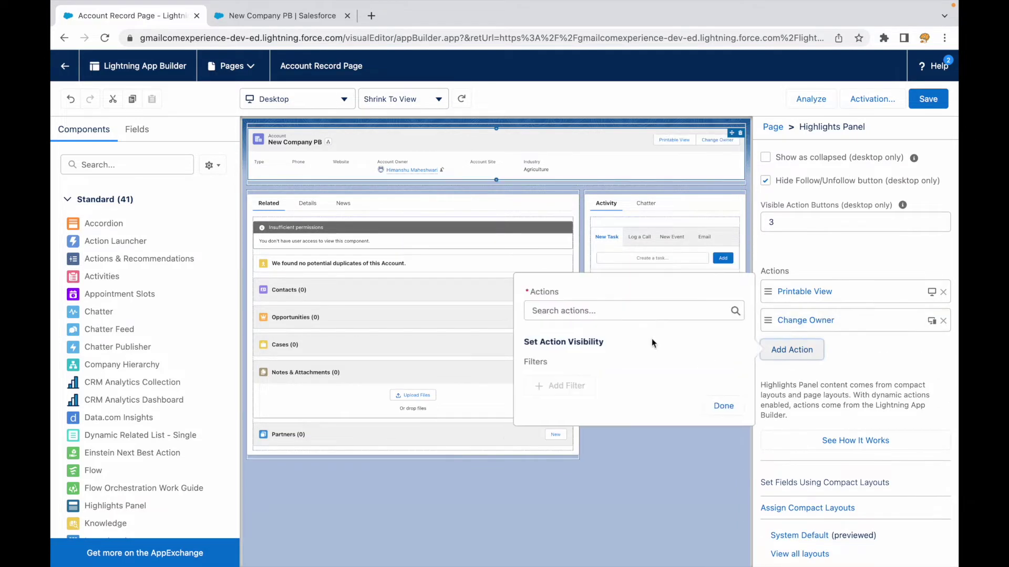
pyautogui.click(587, 314)
pyautogui.click(581, 408)
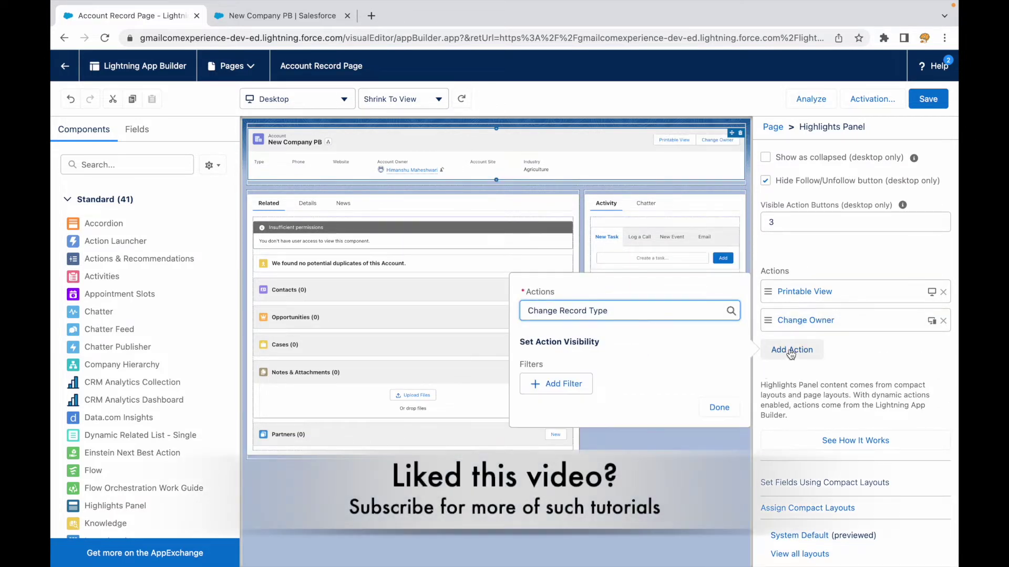
pyautogui.click(720, 407)
# - Add the Edit and Delete actions and move them to the top, Edit first
pyautogui.click(792, 378)
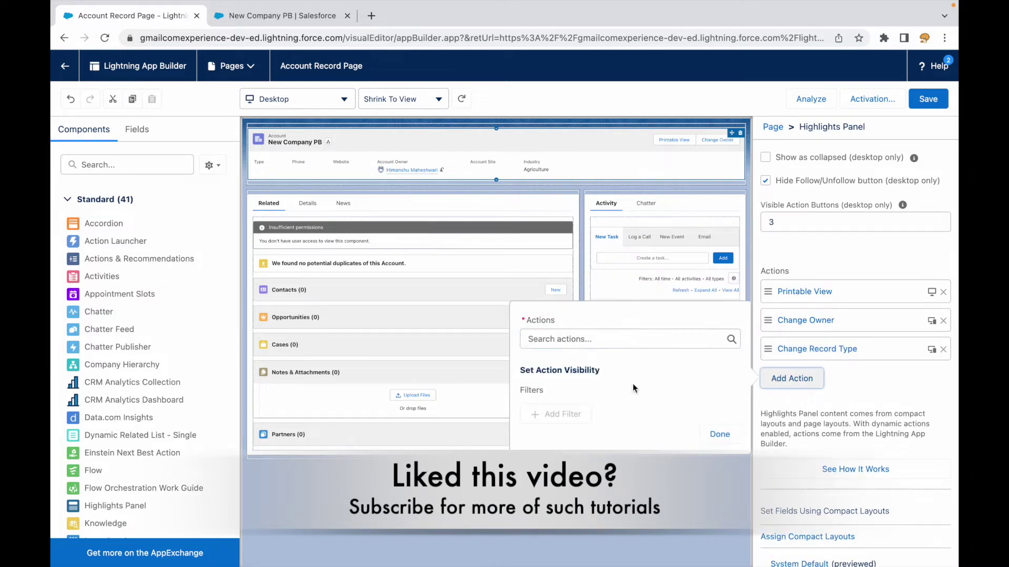
pyautogui.click(590, 341)
pyautogui.write('Edit')
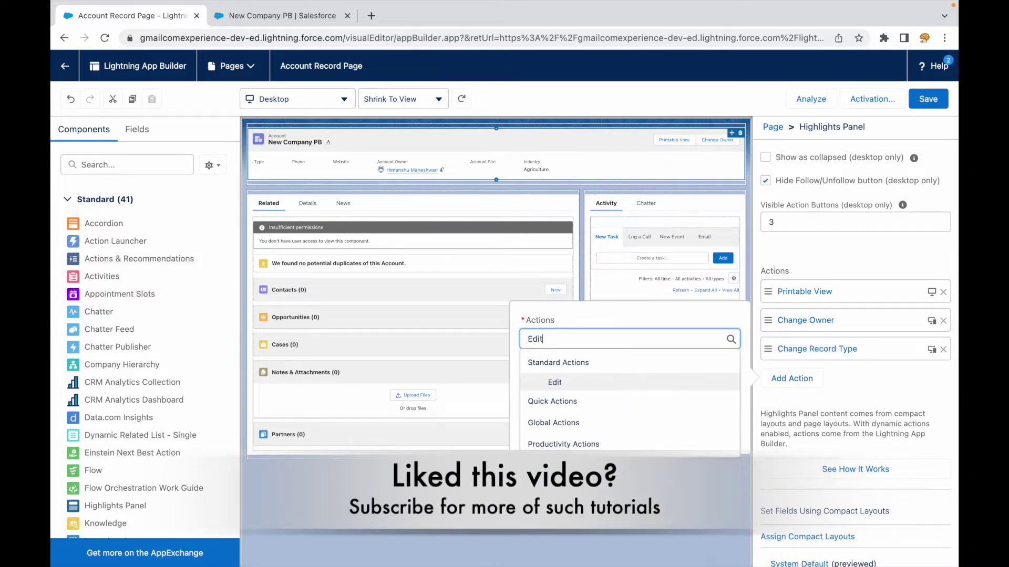
pyautogui.click(558, 385)
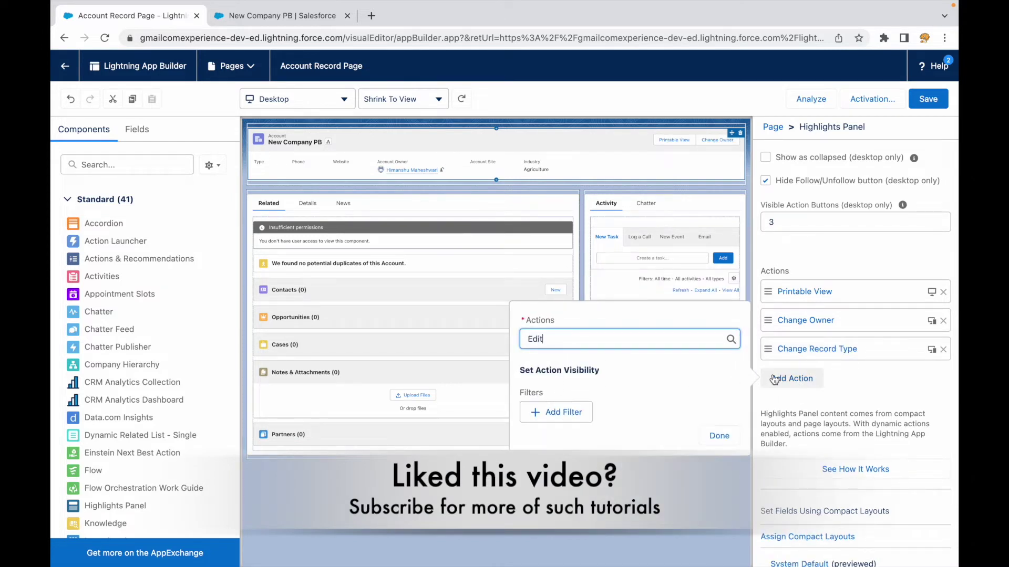
pyautogui.click(721, 436)
pyautogui.click(793, 406)
pyautogui.click(606, 367)
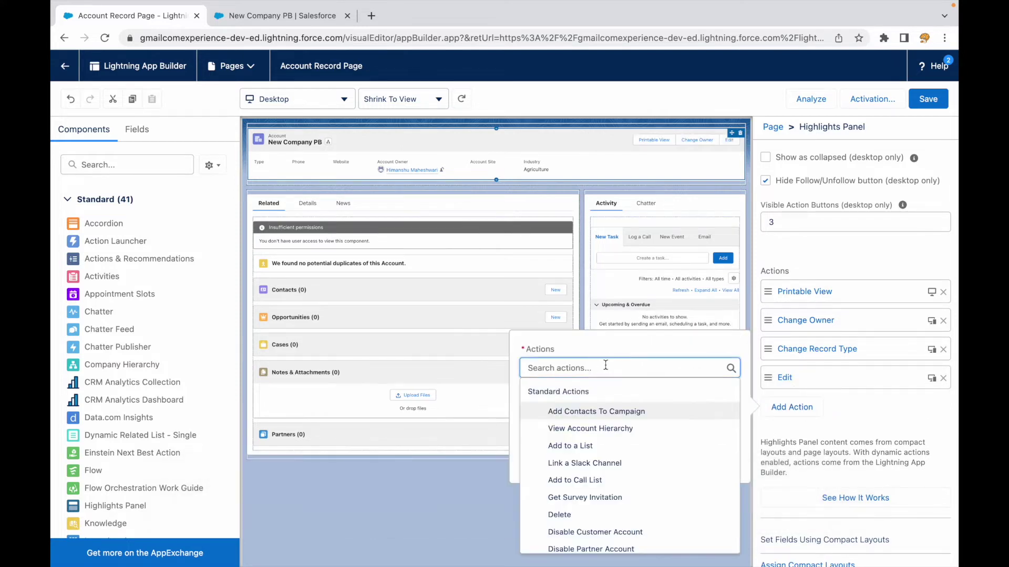
pyautogui.write('Delete')
pyautogui.click(559, 412)
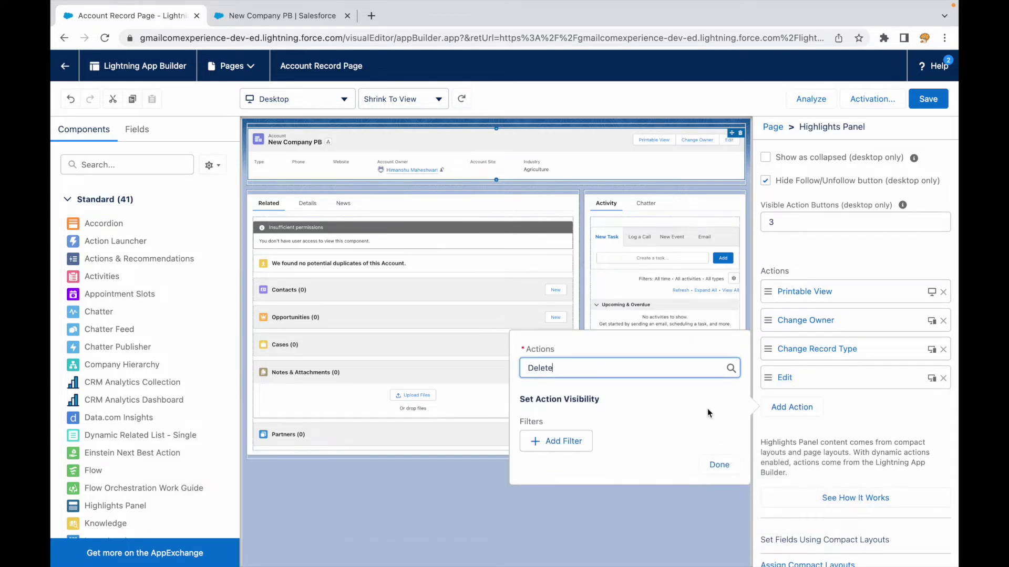
pyautogui.click(715, 464)
pyautogui.moveTo(768, 377); pyautogui.dragTo(771, 290)
pyautogui.moveTo(768, 406); pyautogui.dragTo(771, 320)
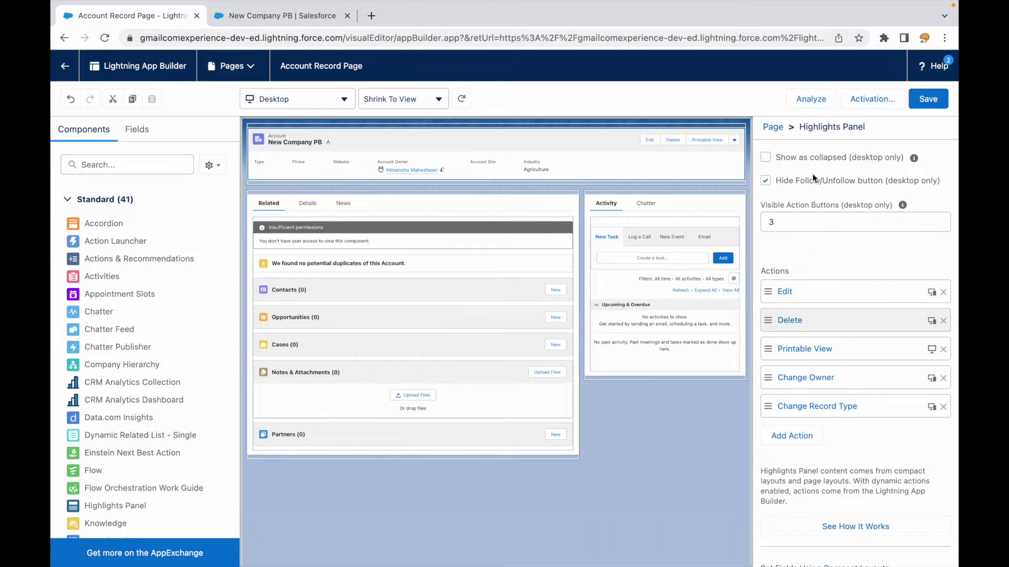
# - Save the page, reload New Company PB to confirm Edit, Delete and Printable View, then return
pyautogui.click(929, 105)
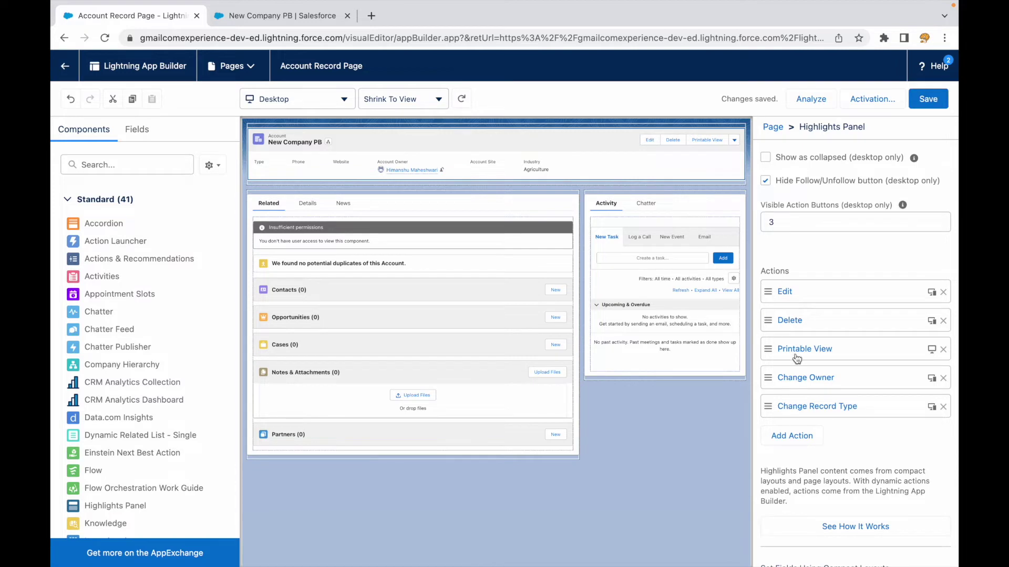
pyautogui.click(293, 20)
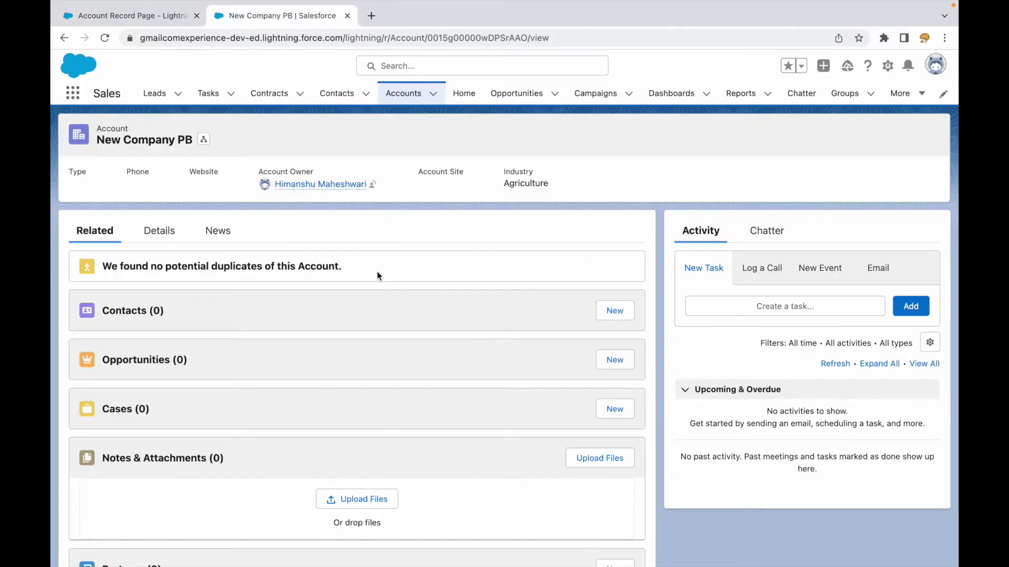
pyautogui.hotkey('ctrl', 'r')
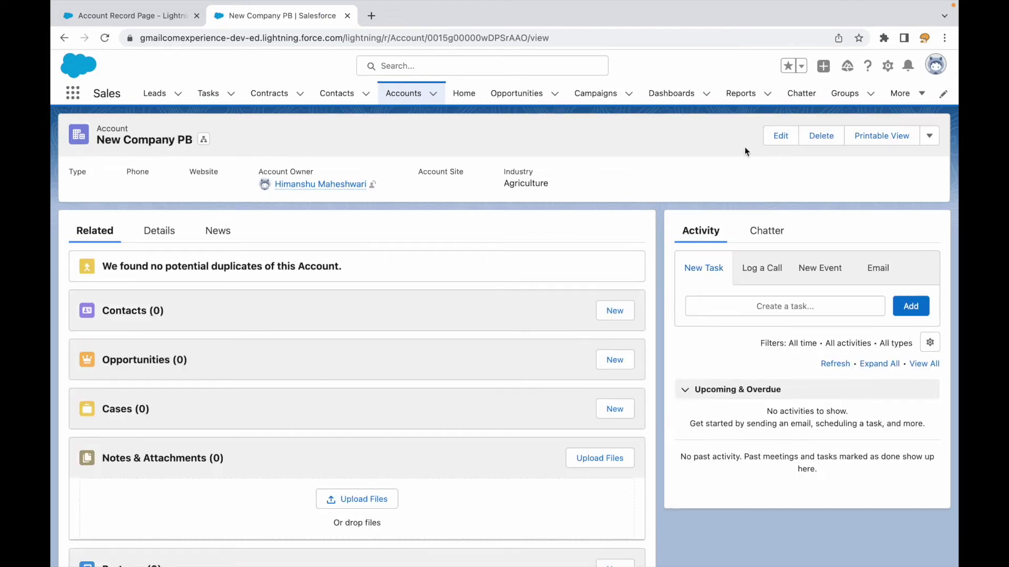
pyautogui.click(930, 137)
pyautogui.click(140, 21)
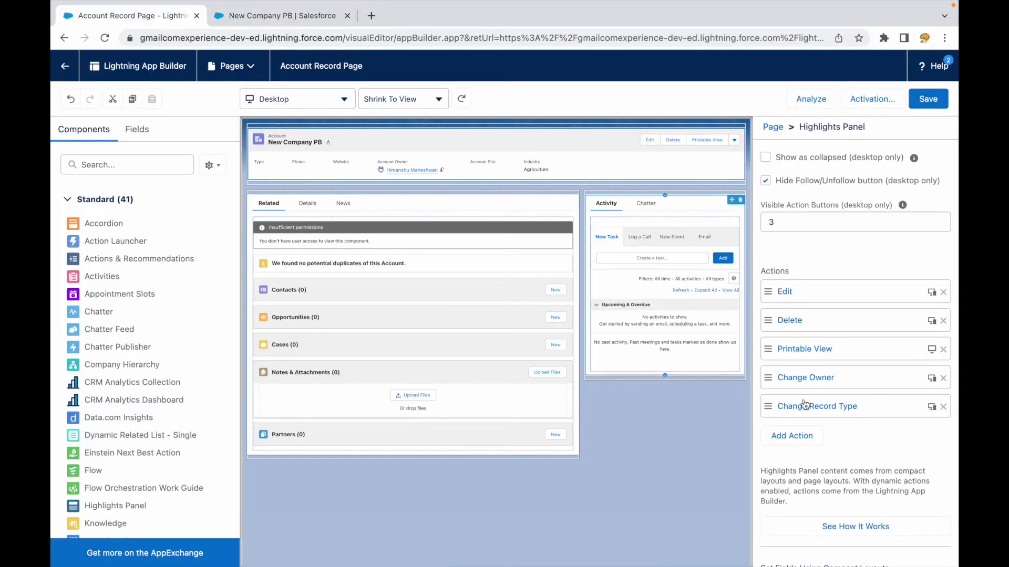
pyautogui.click(286, 15)
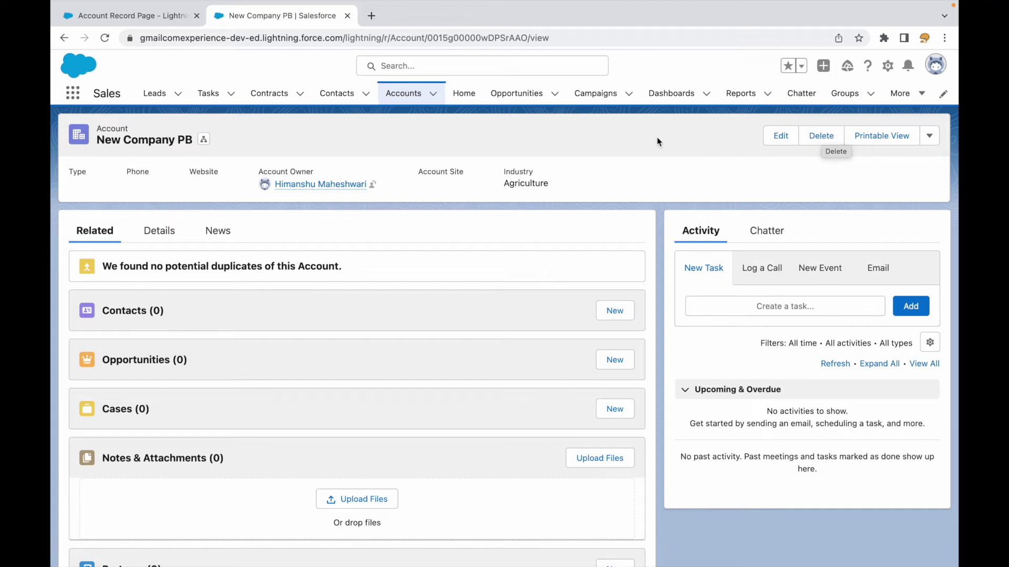
pyautogui.click(145, 16)
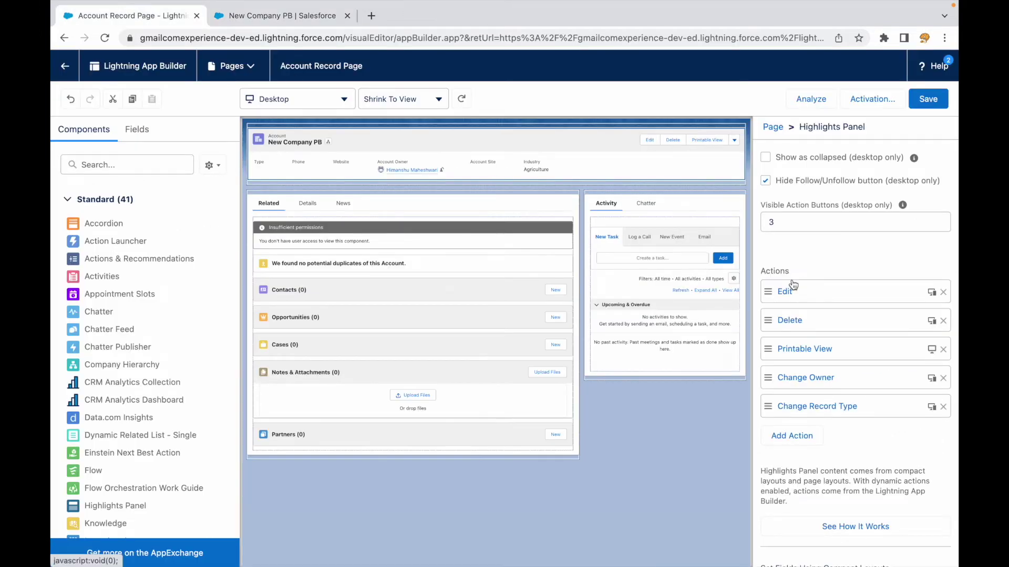
# - Select the Delete action and start a visibility filter defaulting to Record Field, Account Name, Contains
pyautogui.scroll(-2, 845, 365)
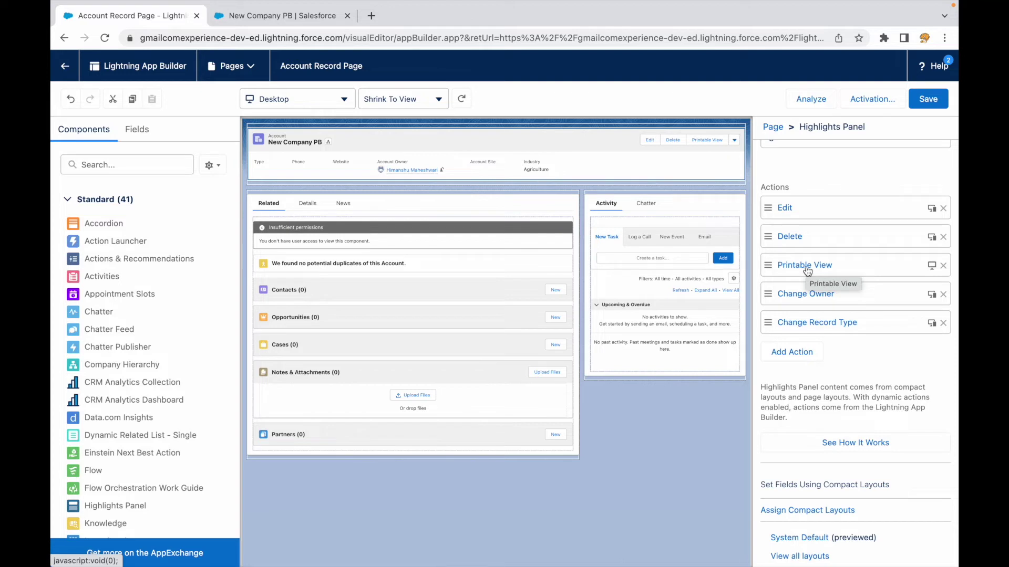
pyautogui.click(798, 241)
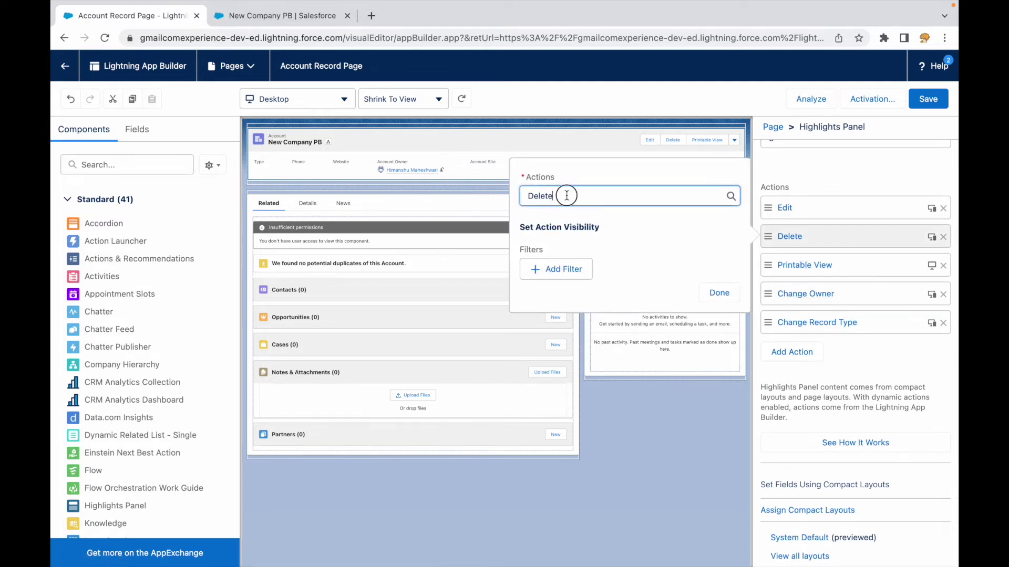
pyautogui.click(525, 195)
pyautogui.click(592, 180)
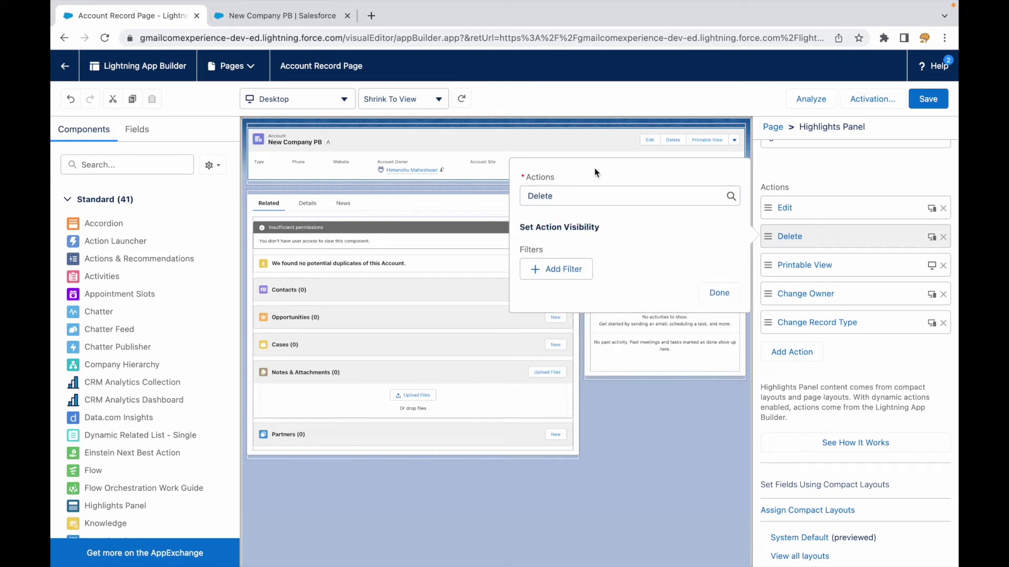
pyautogui.click(555, 269)
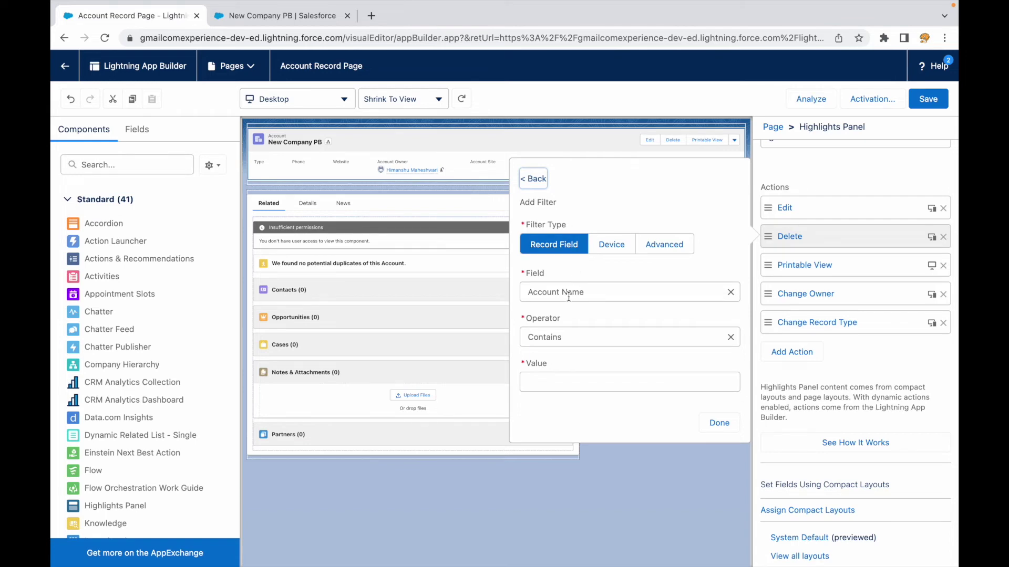
pyautogui.moveTo(523, 292); pyautogui.dragTo(585, 292)
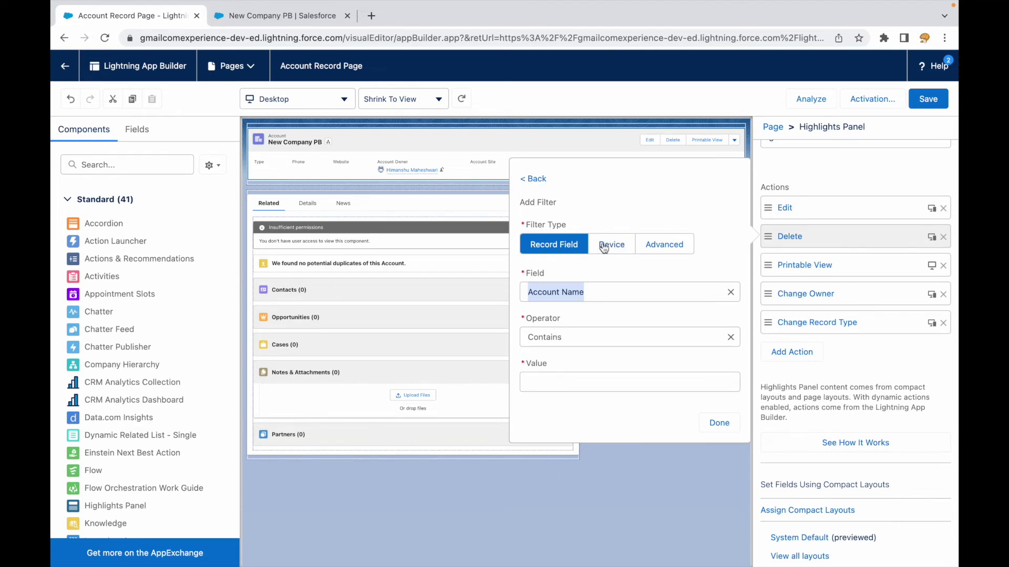
# - Try the Device filter type and look at its Desktop and Phone values
pyautogui.click(612, 247)
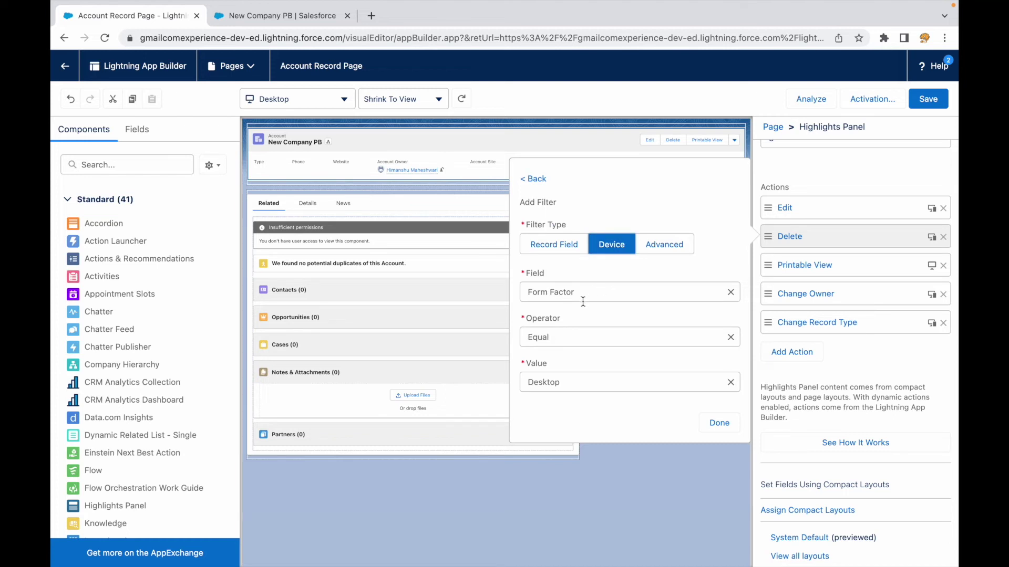
pyautogui.click(665, 249)
pyautogui.click(609, 246)
pyautogui.click(584, 293)
pyautogui.click(608, 274)
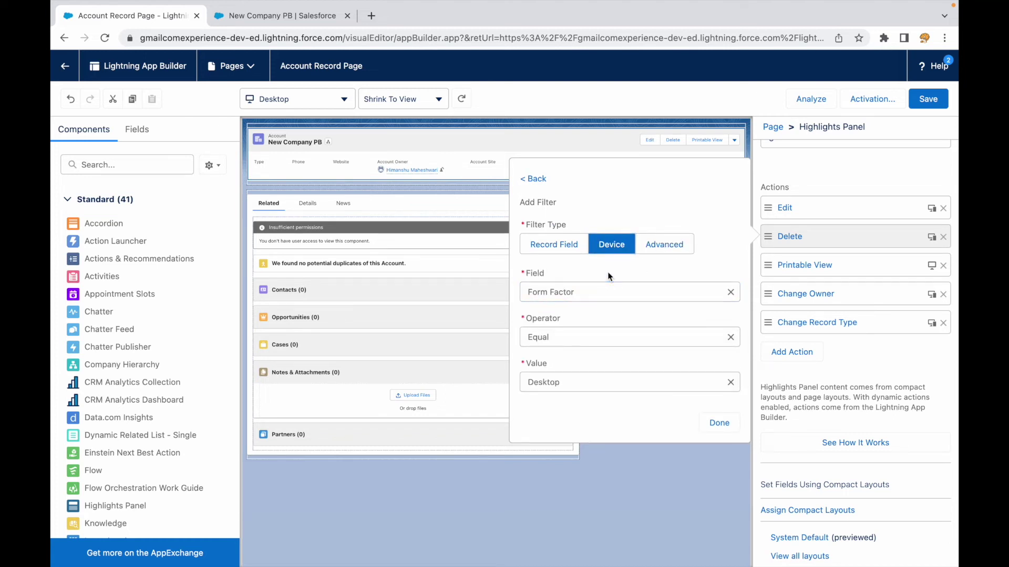
pyautogui.click(565, 390)
pyautogui.click(582, 366)
# - Switch the filter to Advanced and set its field to User > Profile > Name
pyautogui.click(665, 247)
pyautogui.click(543, 290)
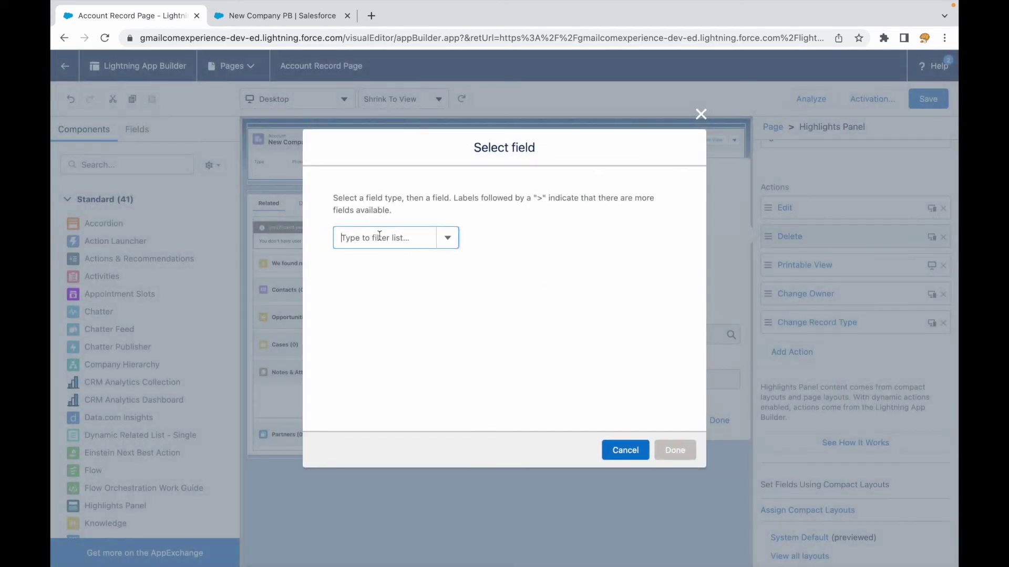
pyautogui.click(379, 237)
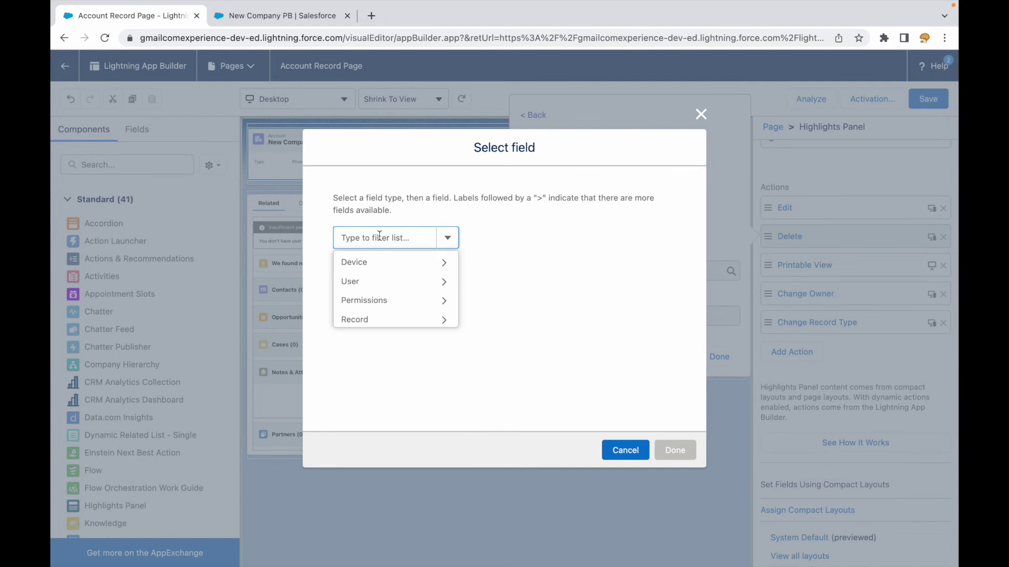
pyautogui.click(366, 282)
pyautogui.write('Profile')
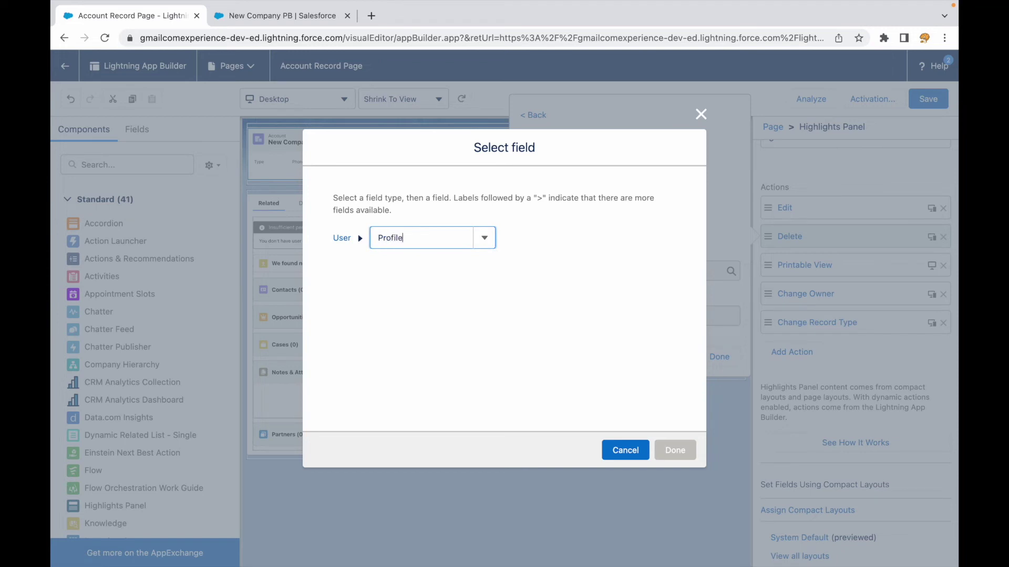
pyautogui.click(408, 264)
pyautogui.write('Na')
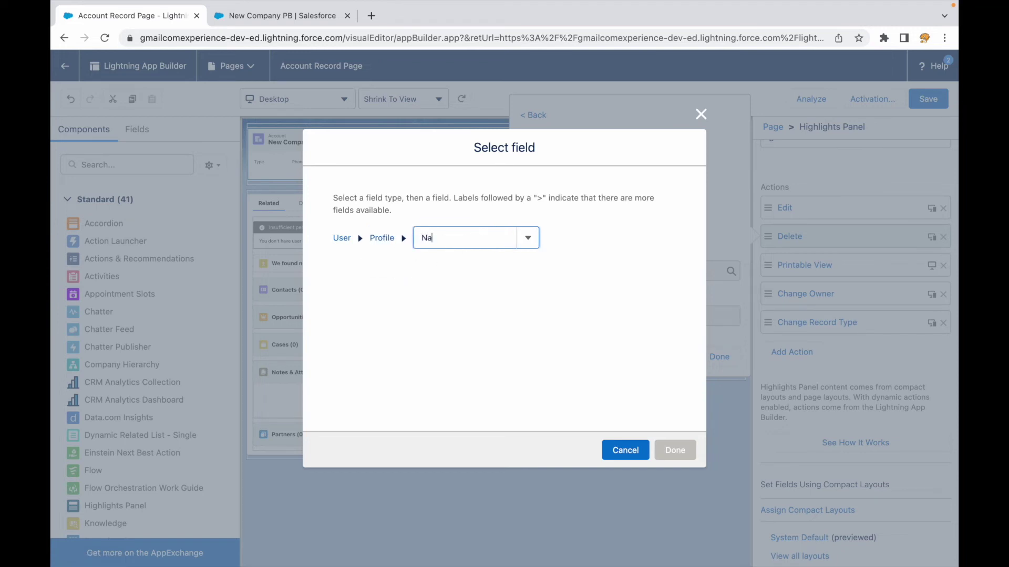
pyautogui.write('me')
pyautogui.click(445, 266)
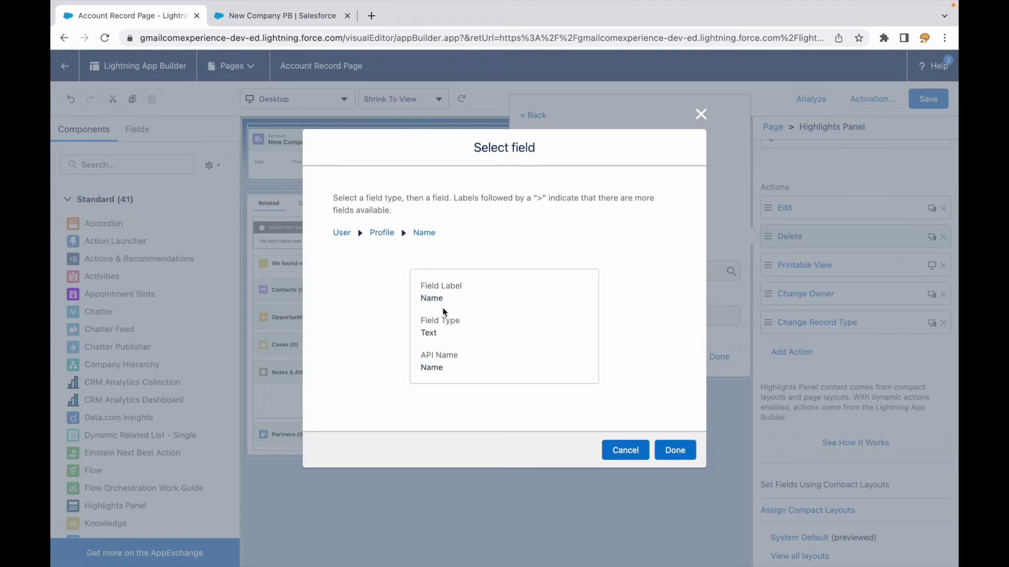
pyautogui.click(675, 450)
# - Set the Delete action's visibility filter to profile Name Contains 'Admin'
pyautogui.click(554, 261)
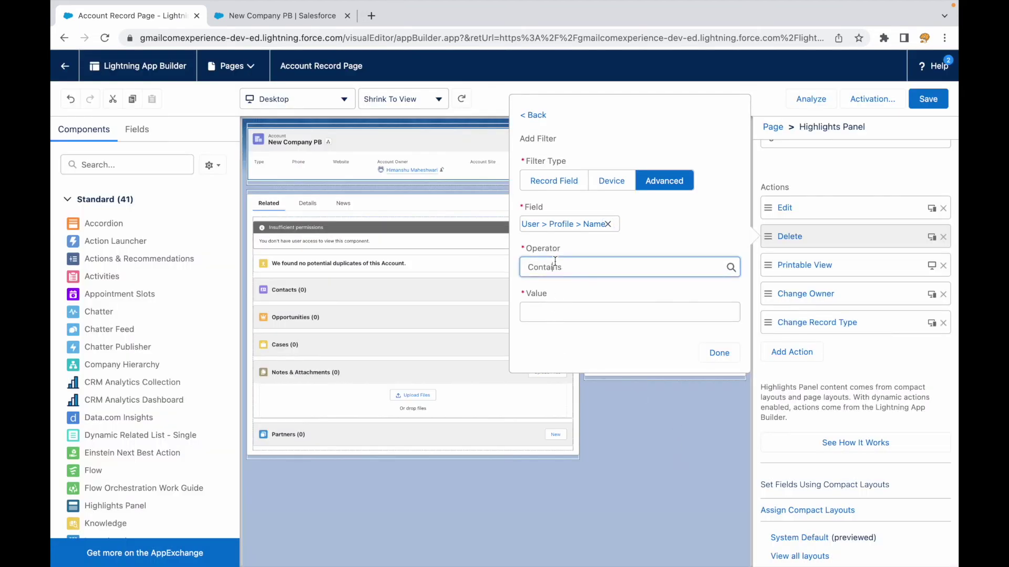
pyautogui.click(569, 293)
pyautogui.click(557, 268)
pyautogui.click(584, 261)
pyautogui.click(559, 310)
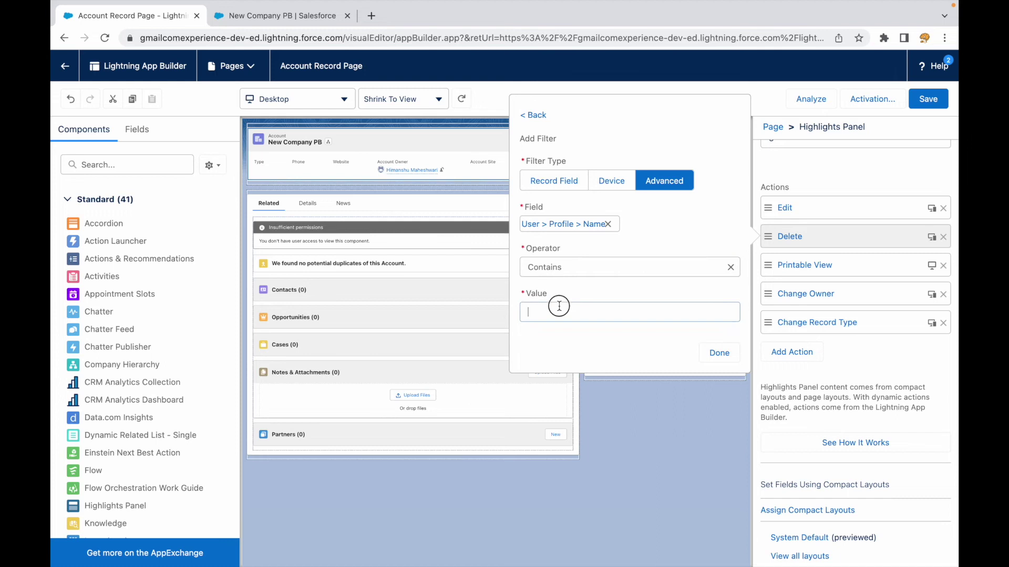
pyautogui.write('Admin')
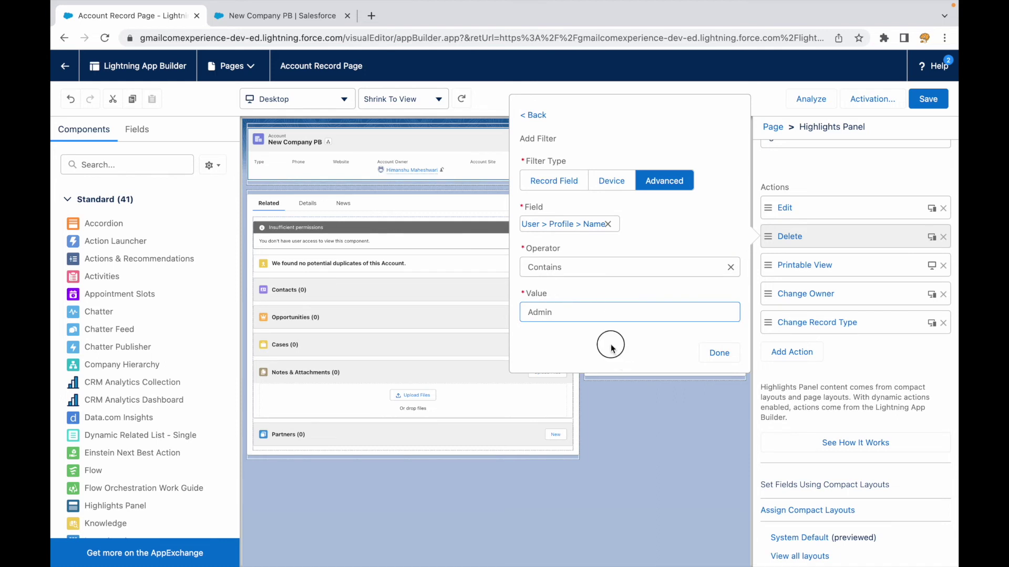
pyautogui.click(610, 347)
pyautogui.click(718, 353)
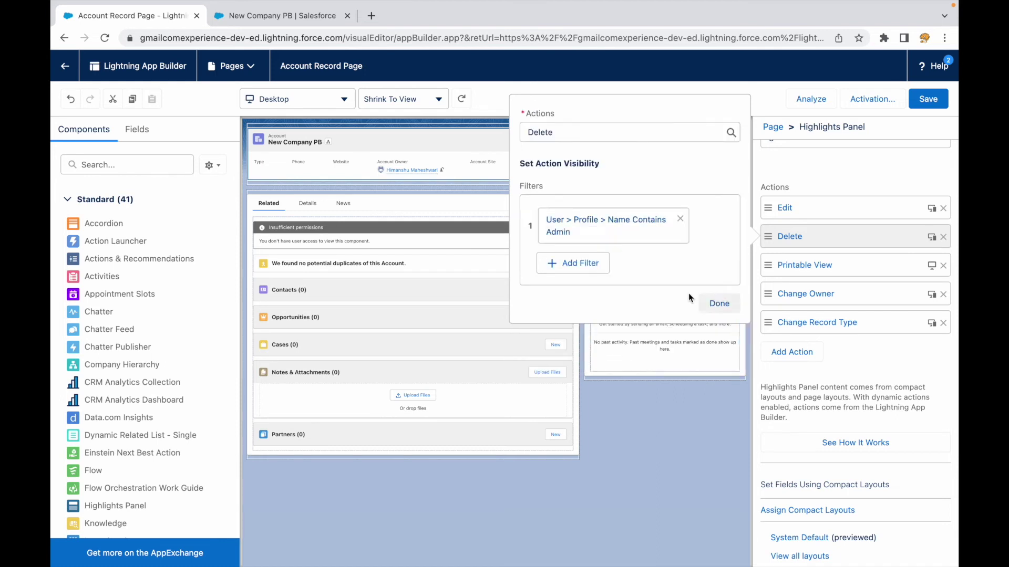
pyautogui.click(716, 304)
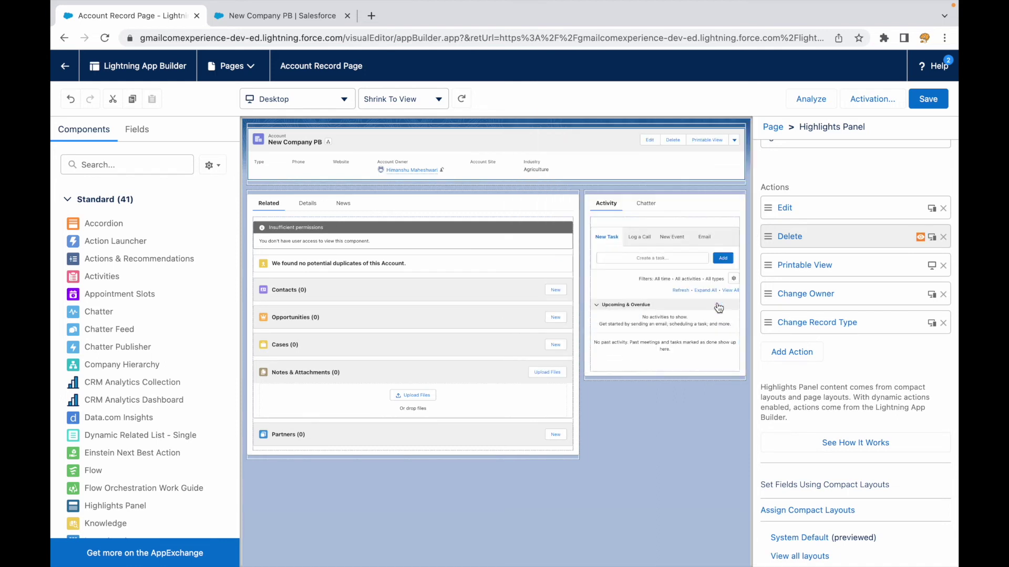
# - Save the record page, reload the New Company PB record, and return to App Builder
pyautogui.click(930, 99)
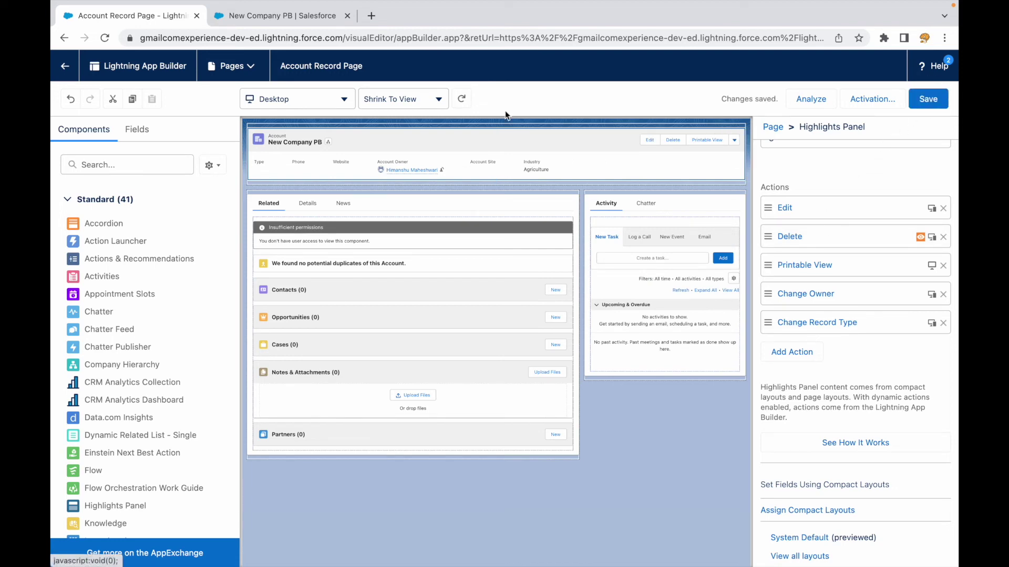
pyautogui.click(271, 13)
pyautogui.press('super+r')
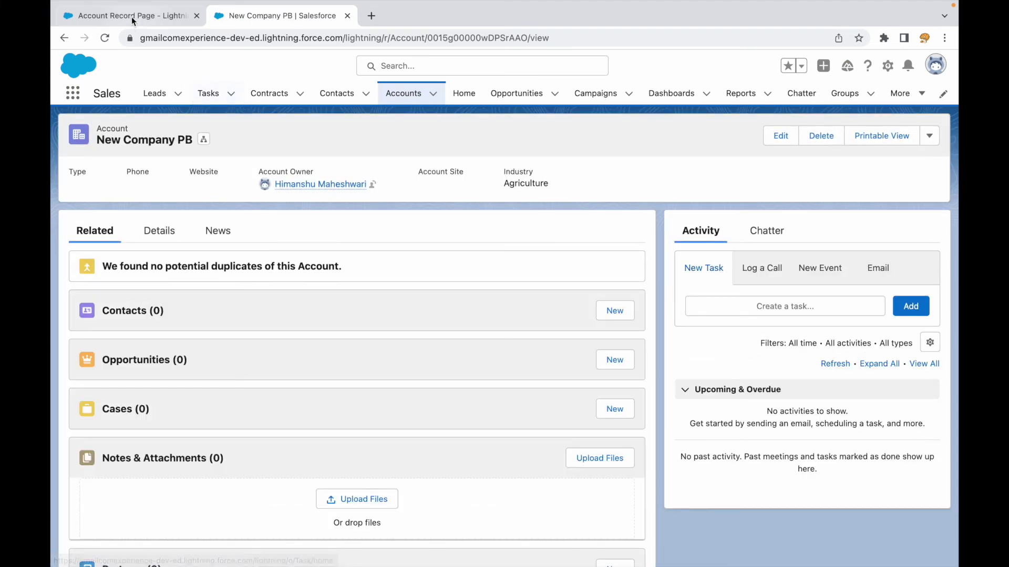
pyautogui.hotkey('ctrl', 'shift', 'Tab')
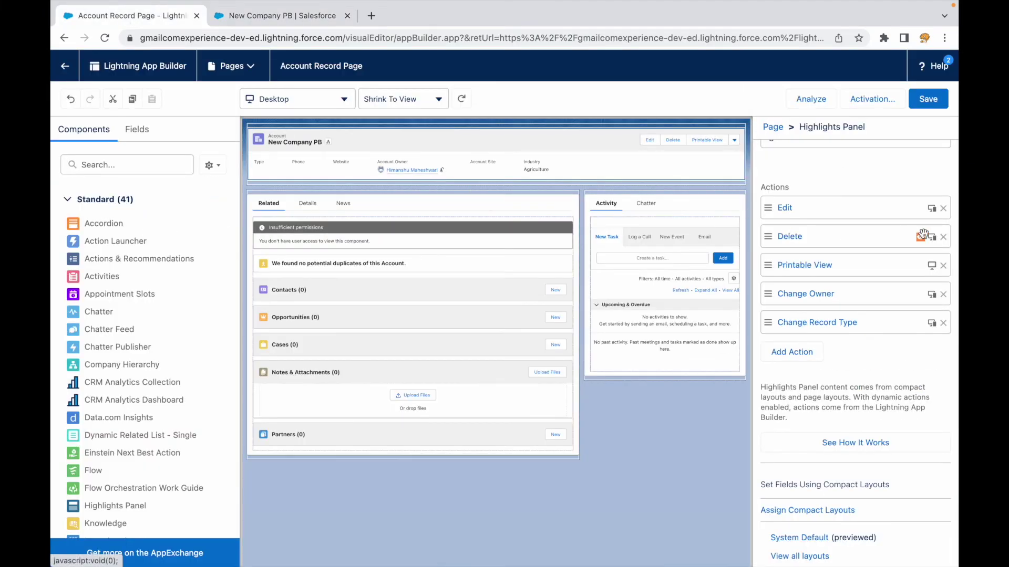
# - Change the Delete filter to profile Name Not Equal 'System Administrator'
pyautogui.click(792, 237)
pyautogui.click(581, 262)
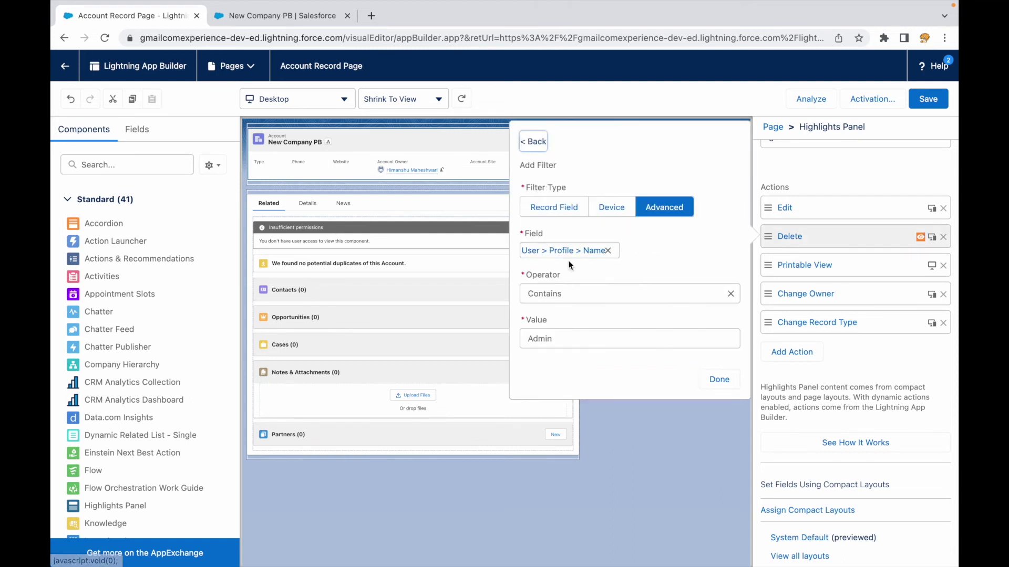
pyautogui.click(546, 294)
pyautogui.click(562, 360)
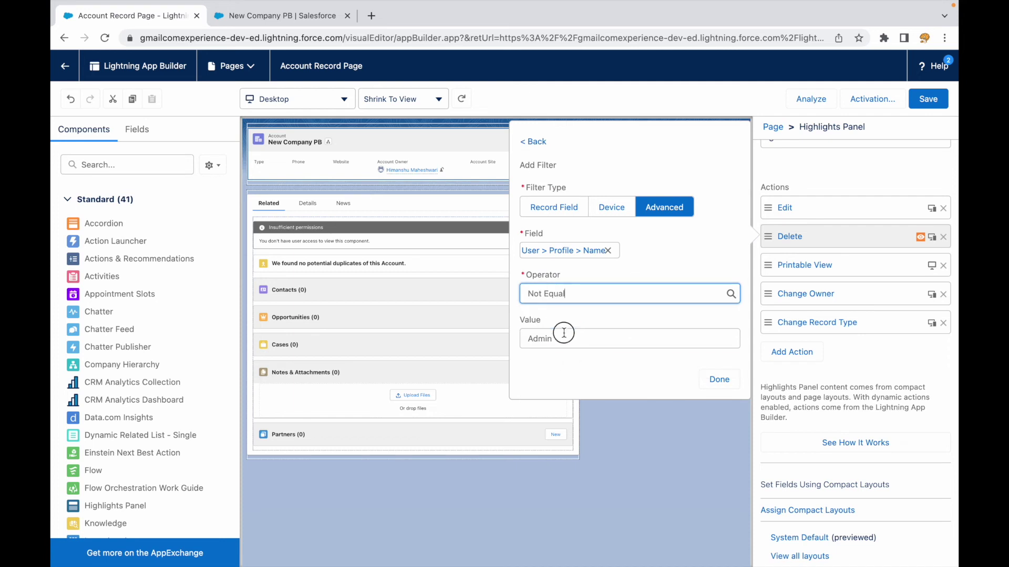
pyautogui.doubleClick(562, 336)
pyautogui.write('System A')
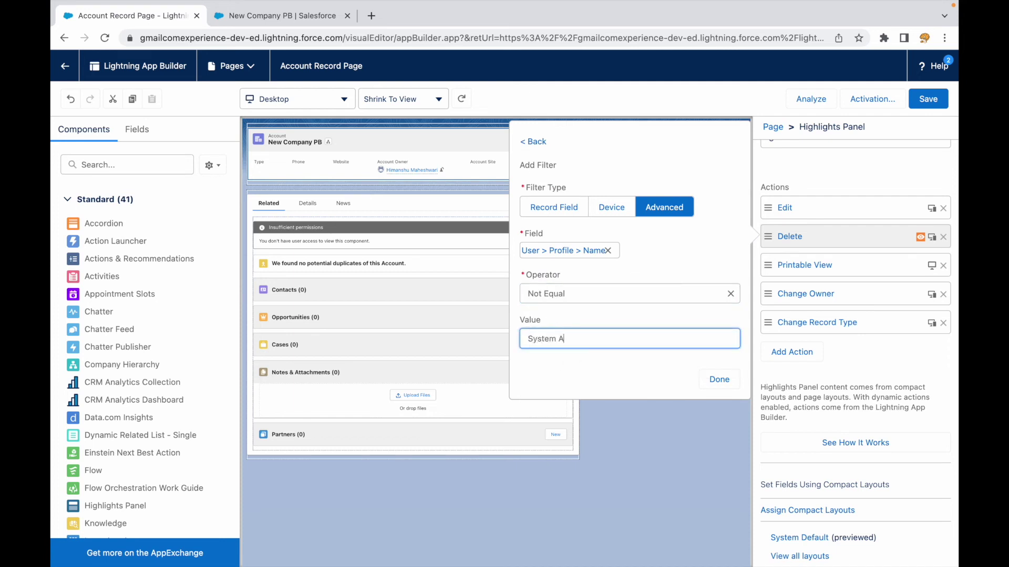
pyautogui.write('dministrator')
pyautogui.moveTo(608, 340); pyautogui.dragTo(518, 338)
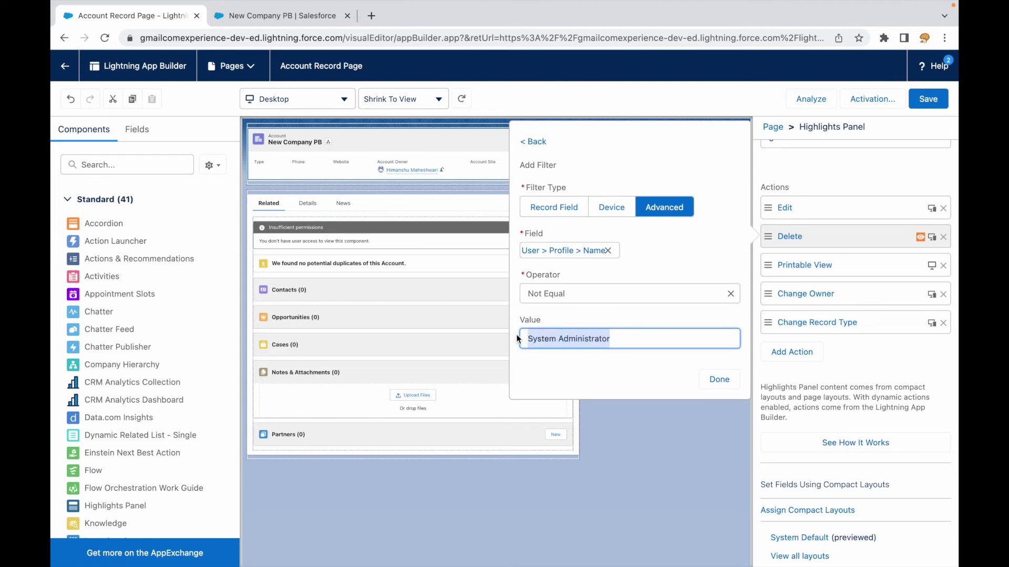
pyautogui.click(718, 379)
pyautogui.click(719, 330)
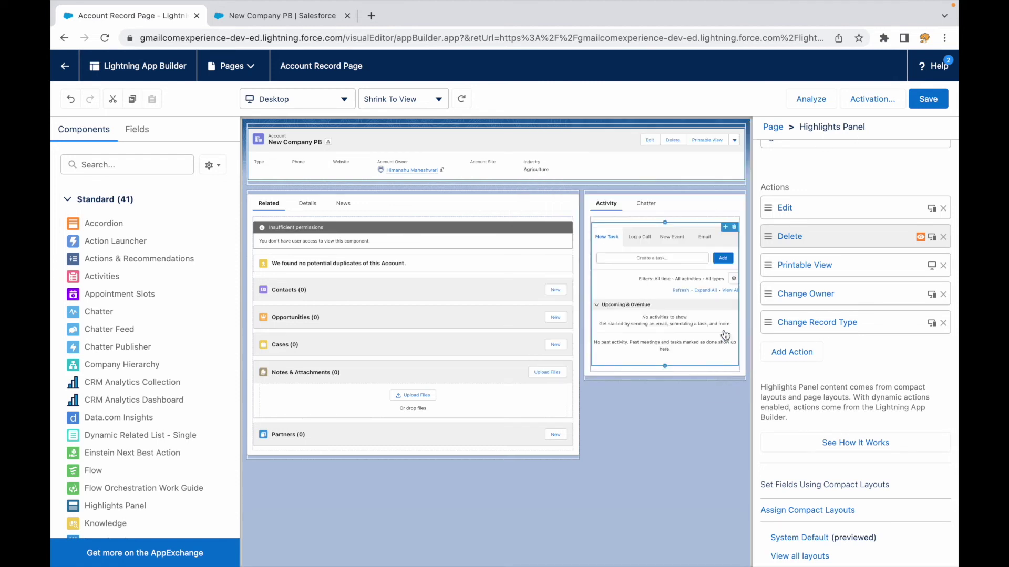
# - Save the record page and reload the New Company PB record
pyautogui.click(928, 98)
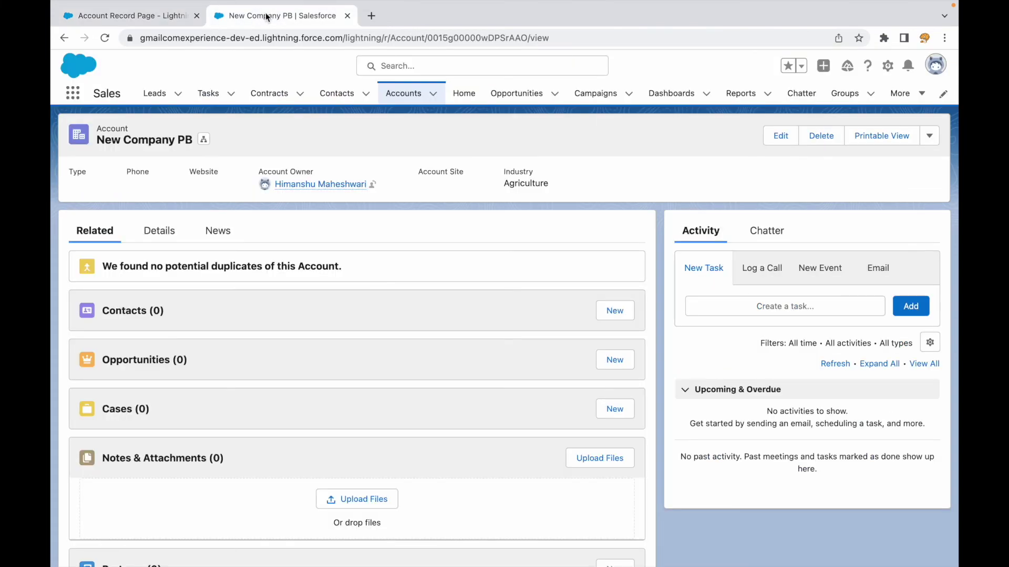
pyautogui.click(269, 15)
pyautogui.press('super+r')
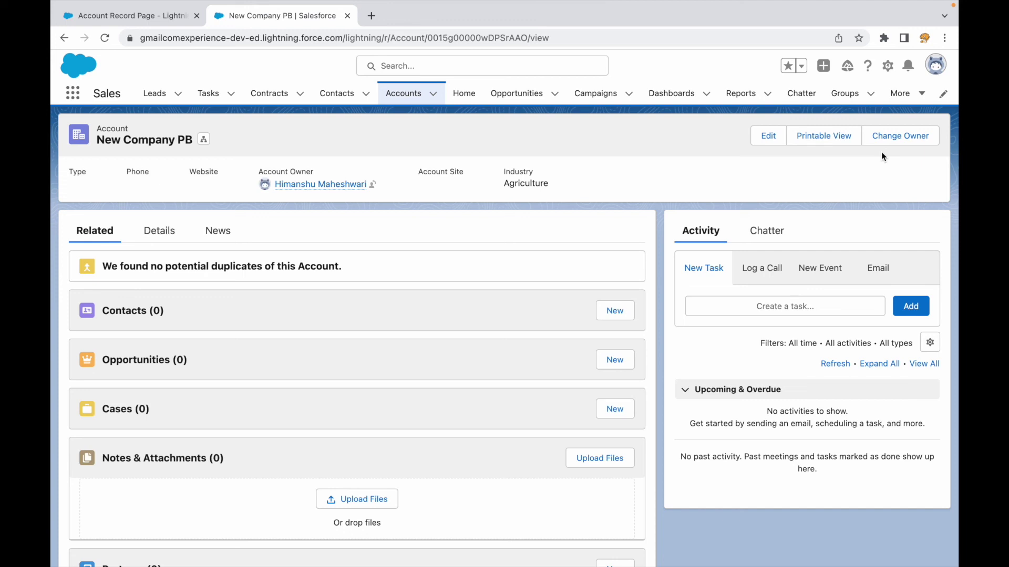
# - Go back to the Account Record Page builder, then bring the Keynote presentation forward
pyautogui.click(128, 16)
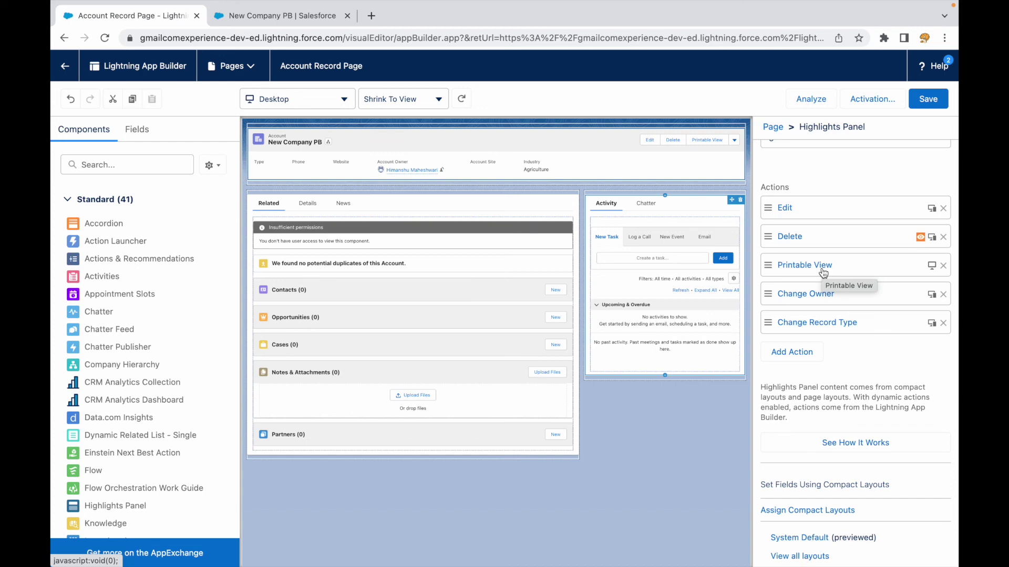
pyautogui.moveTo(699, 4)
pyautogui.click(484, 44)
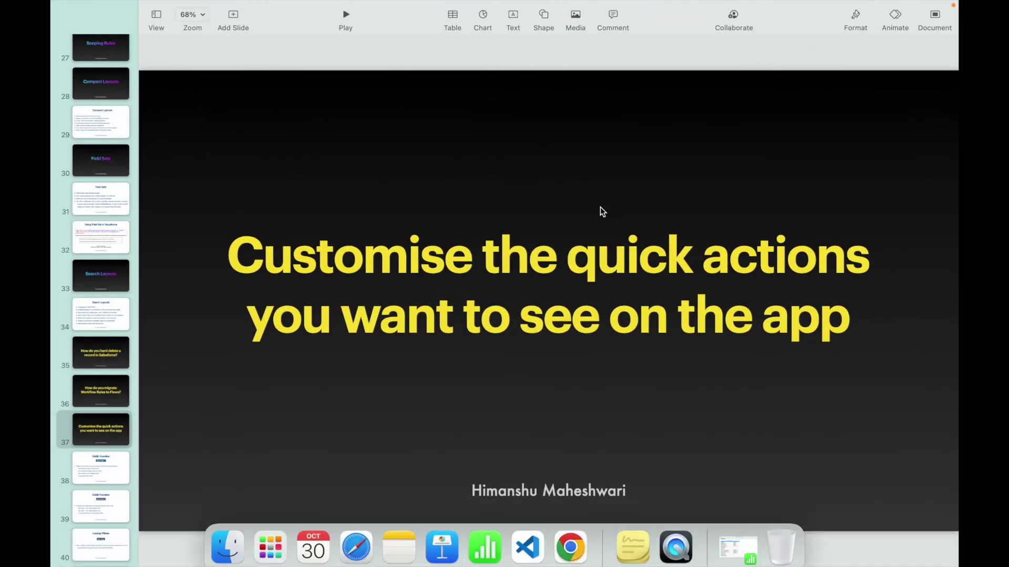